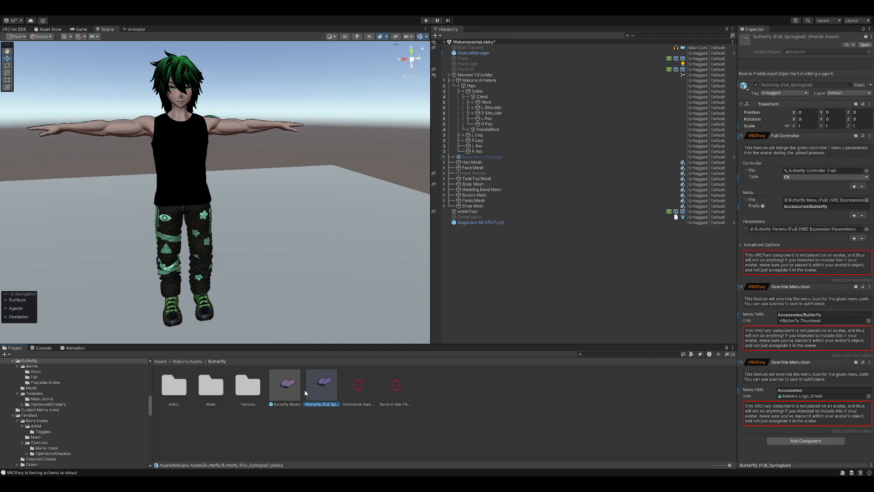
Compare the components of the Butterfly (Basic) and Butterfly (Full_Springball) prefabs in the Butterfly folder
{"action": "left_click", "coordinate": [287, 386]}
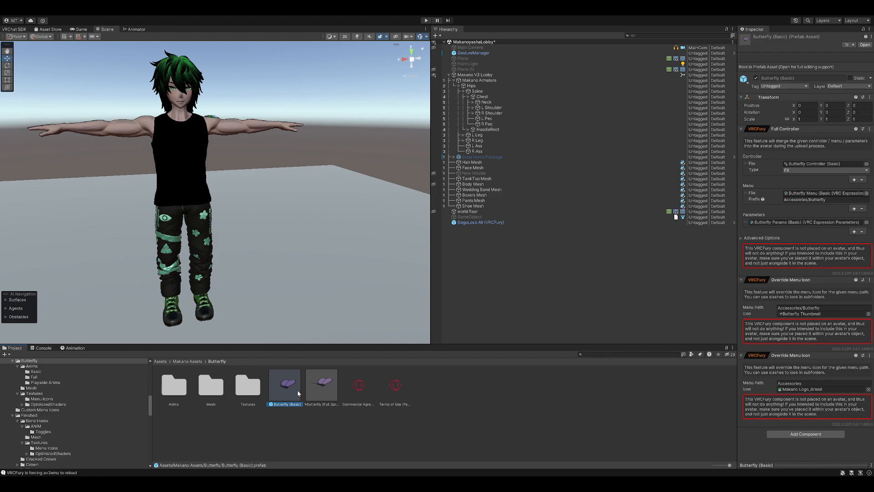
{"action": "left_click", "coordinate": [286, 430]}
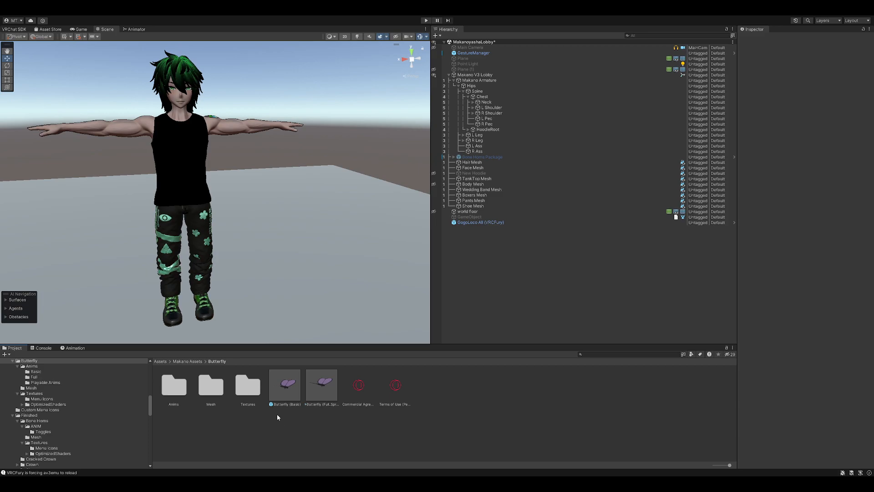
{"action": "left_click", "coordinate": [281, 394]}
{"action": "left_click", "coordinate": [317, 403]}
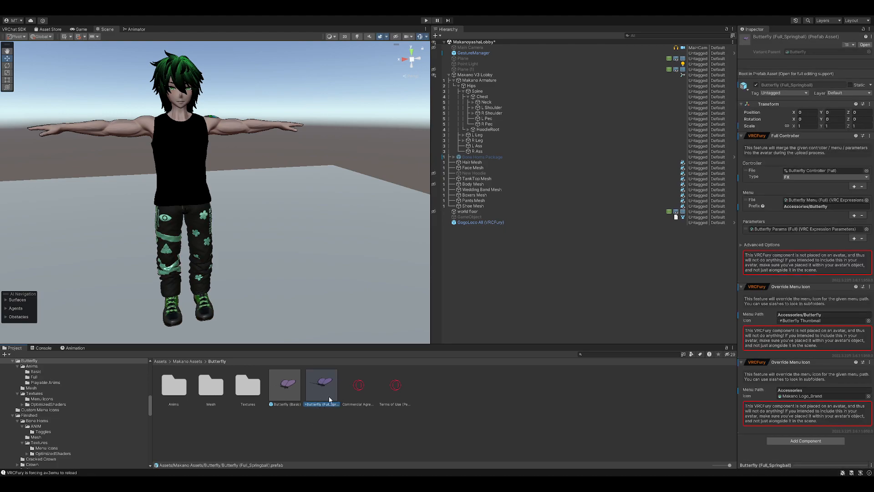
{"action": "left_click", "coordinate": [323, 423]}
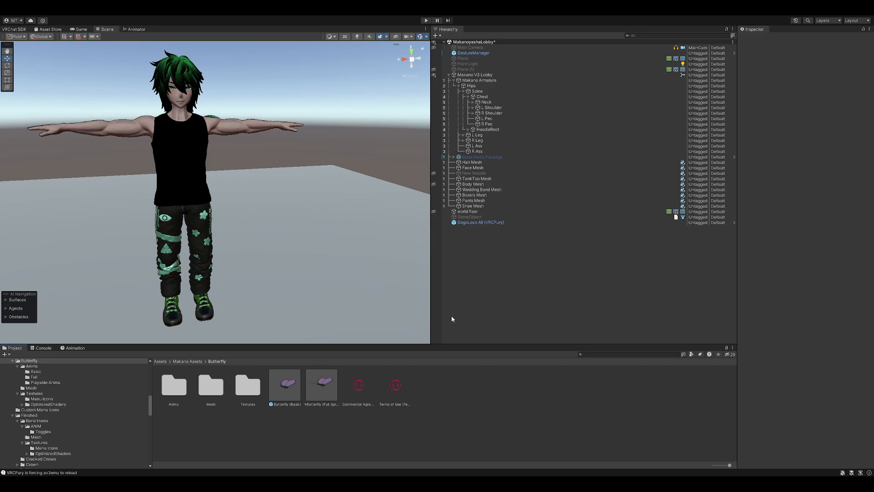
{"action": "left_click", "coordinate": [297, 384]}
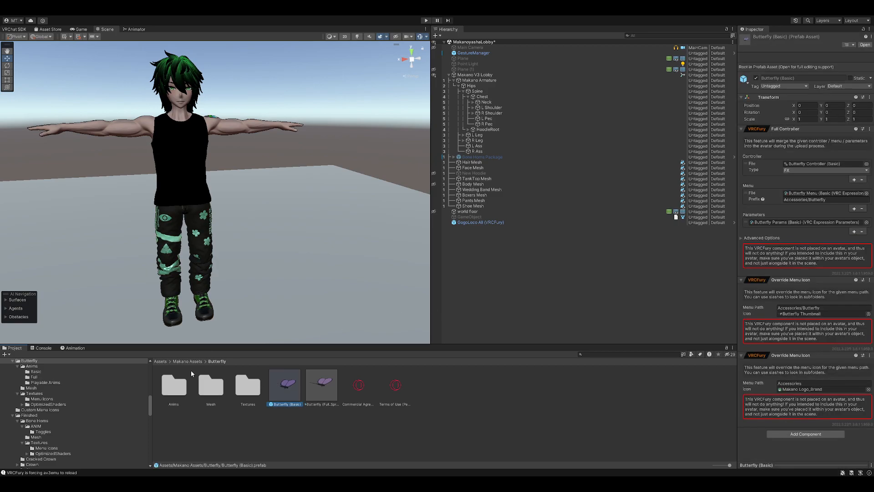
Go from the root Assets folder into Makano Assets, open the Butterfly folder and view its two butterfly prefabs
{"action": "left_click", "coordinate": [160, 361]}
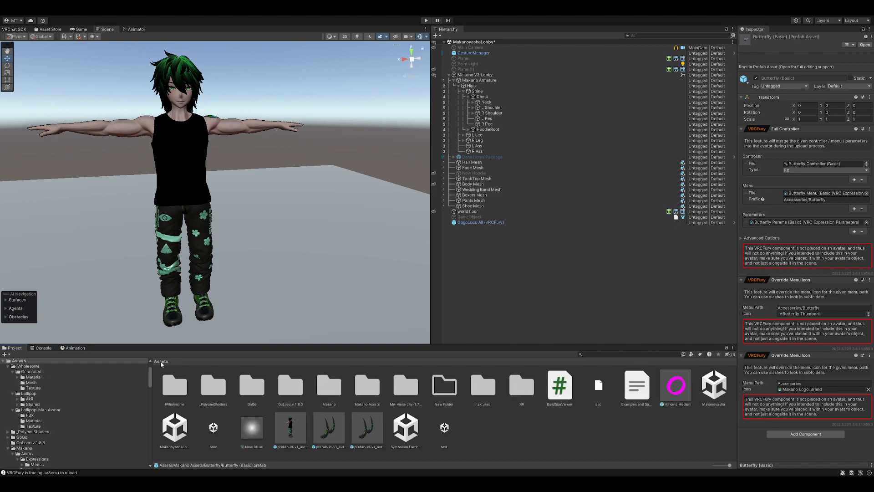
{"action": "double_click", "coordinate": [365, 392]}
{"action": "left_click", "coordinate": [176, 390]}
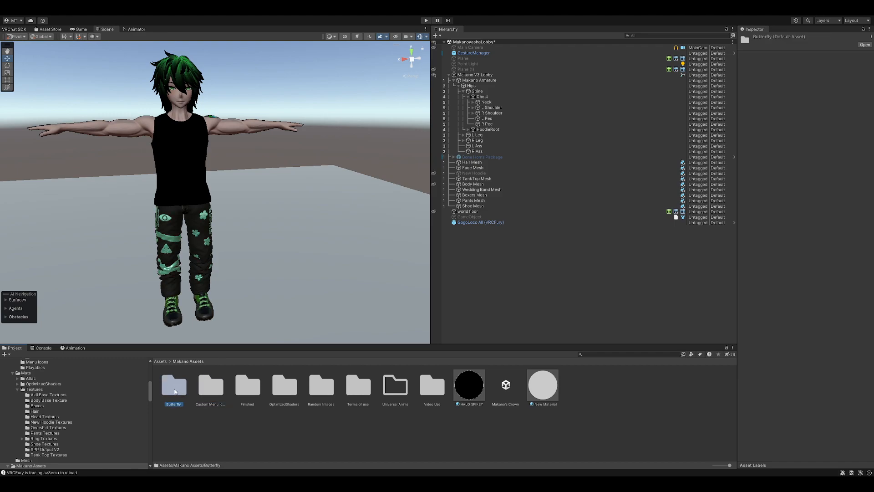
{"action": "double_click", "coordinate": [175, 389]}
{"action": "left_click", "coordinate": [279, 390]}
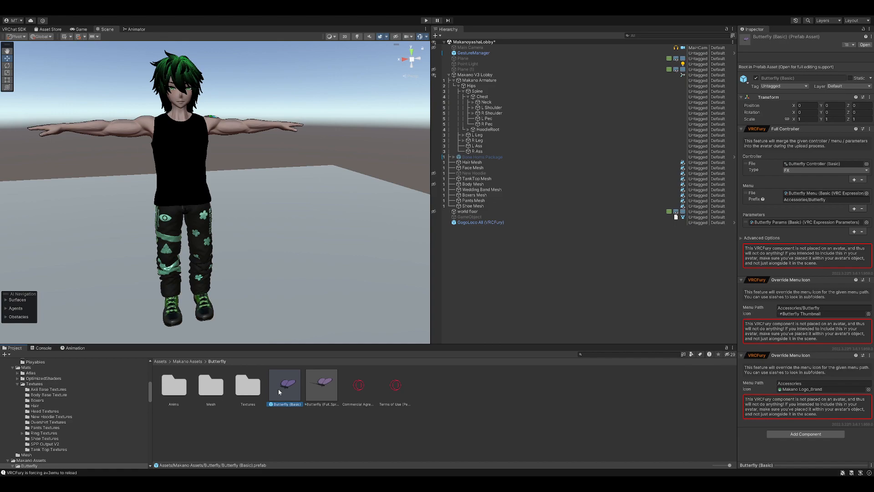
{"action": "left_click", "coordinate": [315, 389]}
{"action": "left_click", "coordinate": [299, 423]}
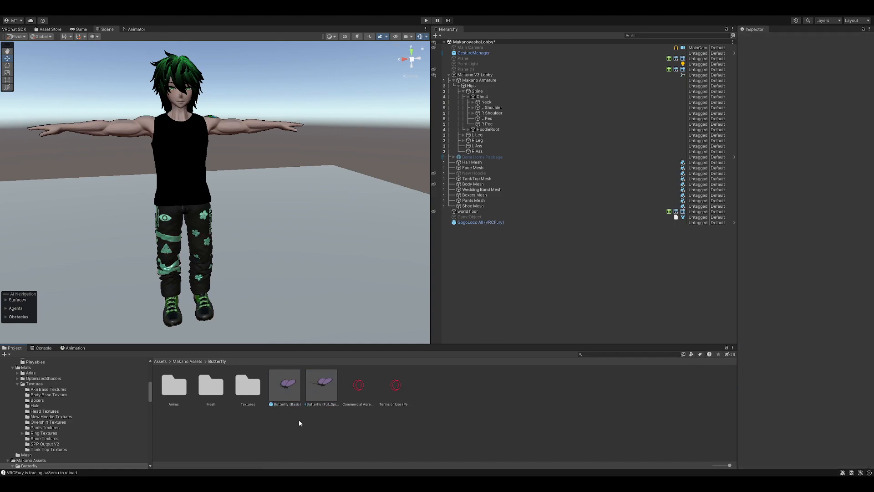
Add the Butterfly (Basic) prefab to the scene as a child of the Makano V3 Lobby avatar
{"action": "left_click", "coordinate": [284, 392]}
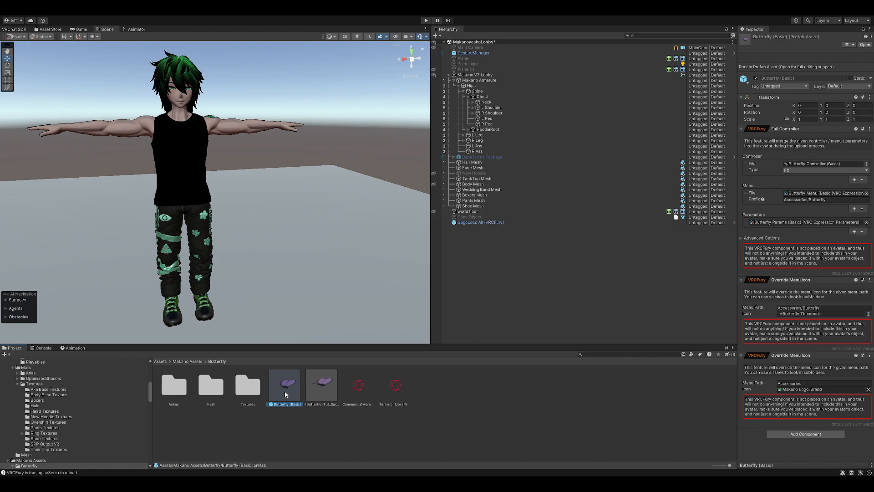
{"action": "left_click", "coordinate": [302, 389]}
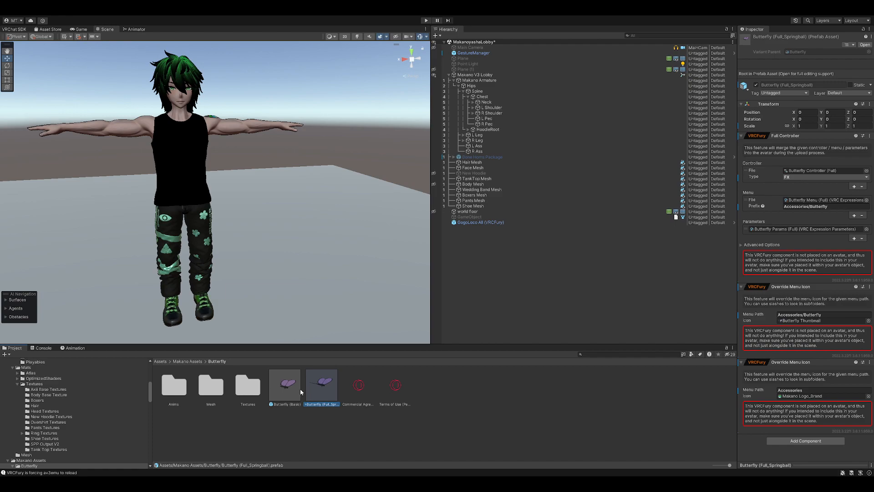
{"action": "left_click", "coordinate": [300, 389]}
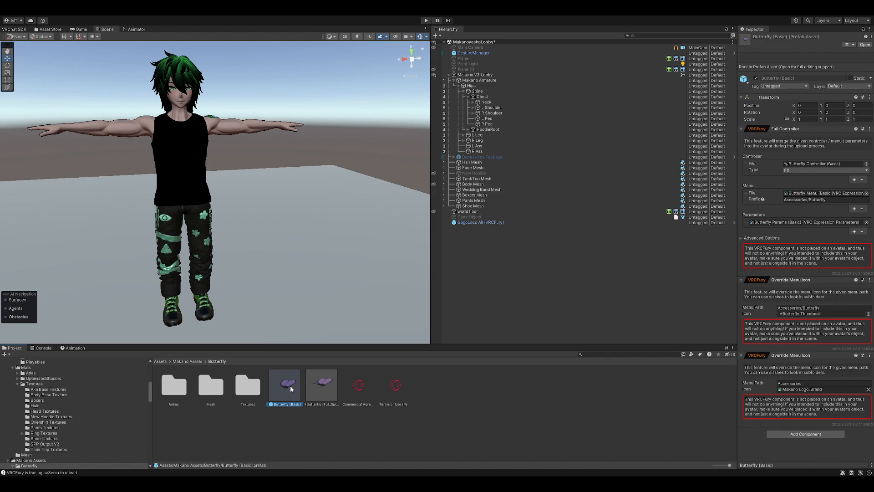
{"action": "left_click_drag", "start_coordinate": [285, 388], "coordinate": [481, 78]}
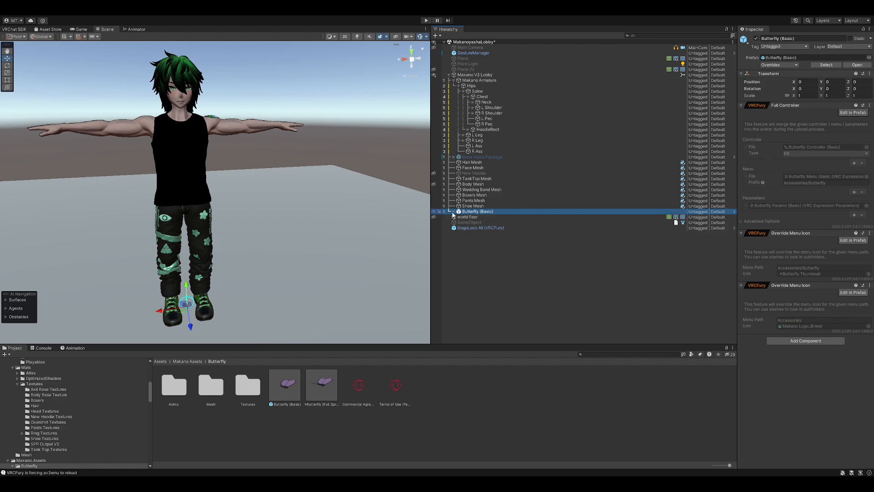
Expand Butterfly (Basic) and its Butterfly Package, then select Butterfly Root and check its Armature Link and placement on the avatar
{"action": "key", "text": "Right"}
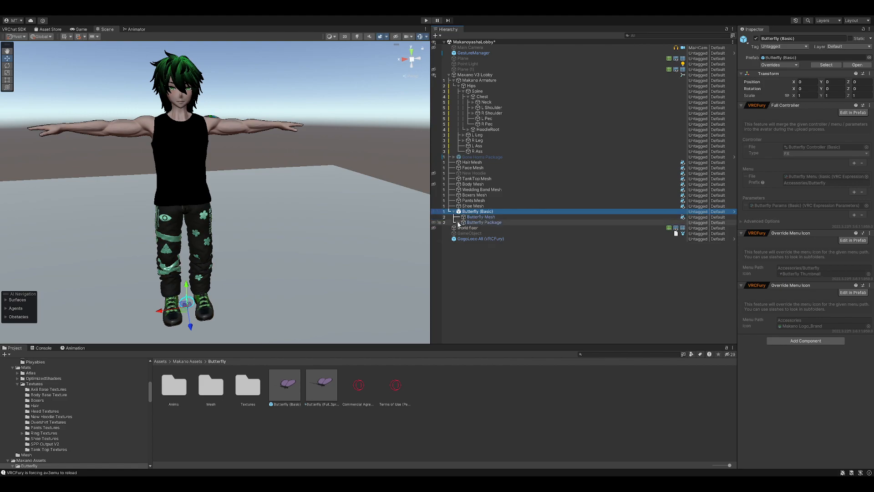
{"action": "left_click", "coordinate": [459, 222]}
{"action": "left_click", "coordinate": [504, 227]}
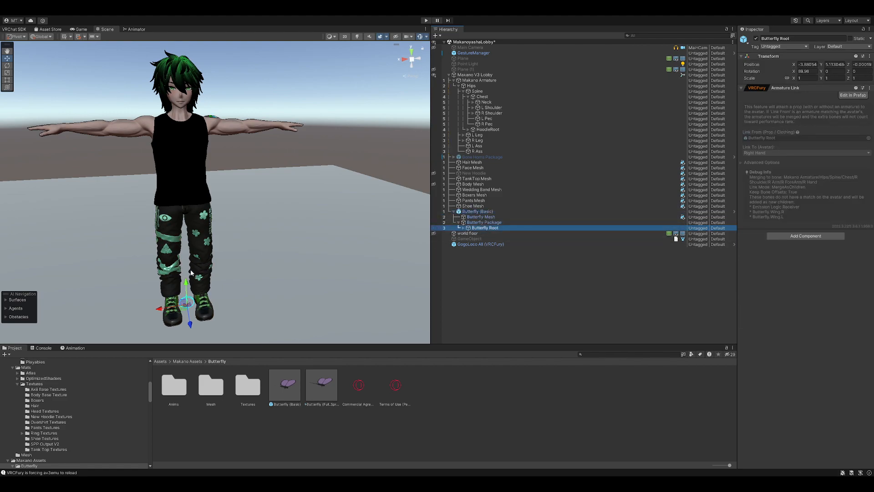
{"action": "key", "text": "f"}
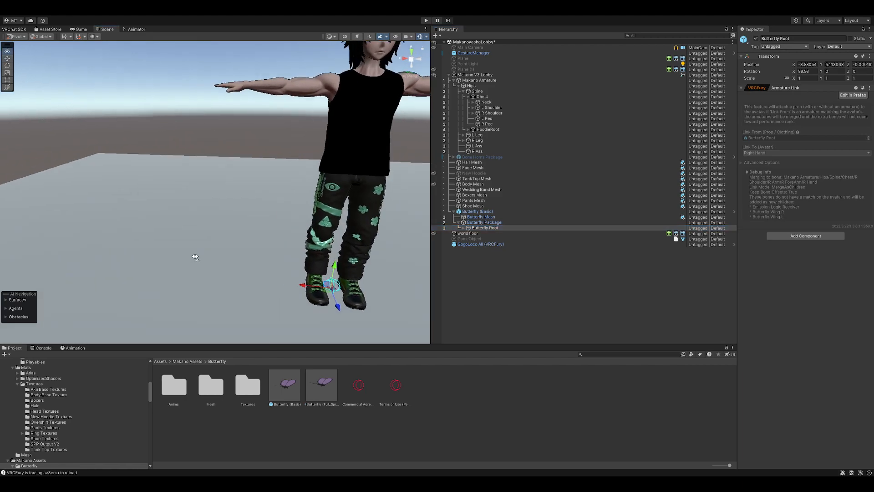
{"action": "right_click_drag", "start_coordinate": [194, 256], "coordinate": [258, 266]}
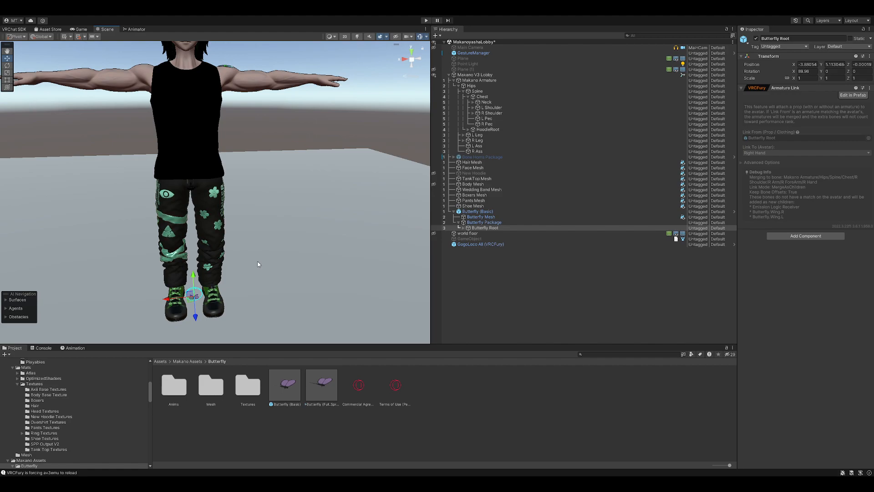
{"action": "scroll", "coordinate": [261, 265], "scroll_direction": "down", "scroll_amount": 3}
{"action": "middle_click_drag", "start_coordinate": [260, 264], "coordinate": [271, 285]}
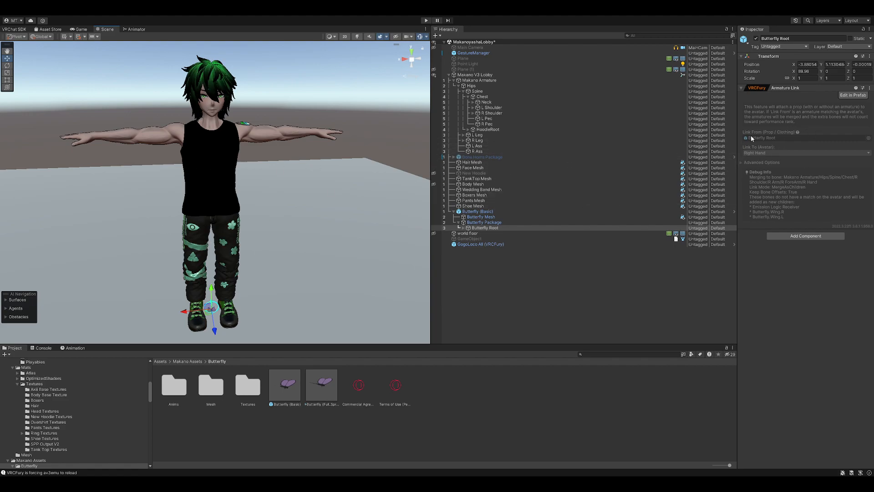
{"action": "middle_click_drag", "start_coordinate": [363, 162], "coordinate": [368, 184]}
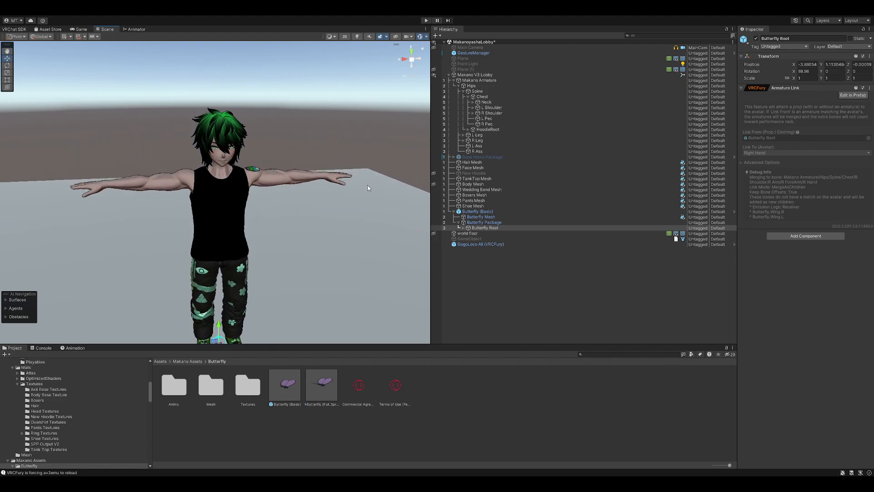
{"action": "middle_click_drag", "start_coordinate": [270, 175], "coordinate": [278, 151]}
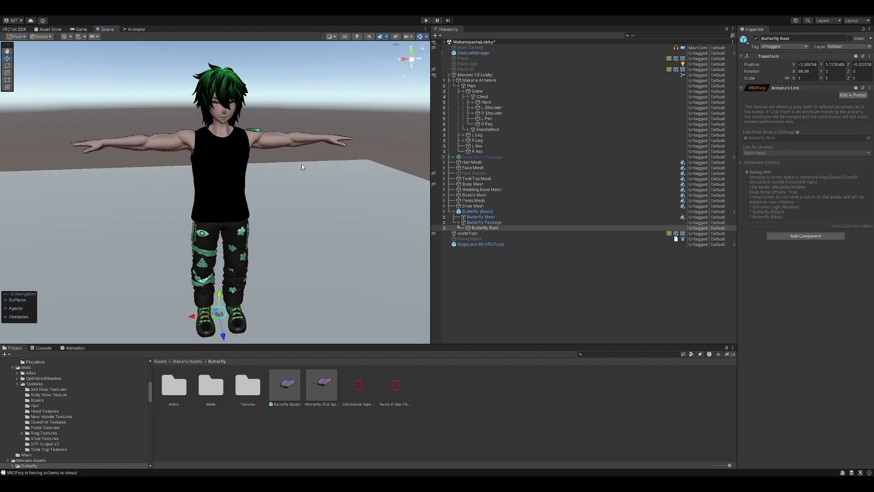
{"action": "right_click_drag", "start_coordinate": [300, 164], "coordinate": [291, 168]}
{"action": "middle_click_drag", "start_coordinate": [291, 167], "coordinate": [271, 162]}
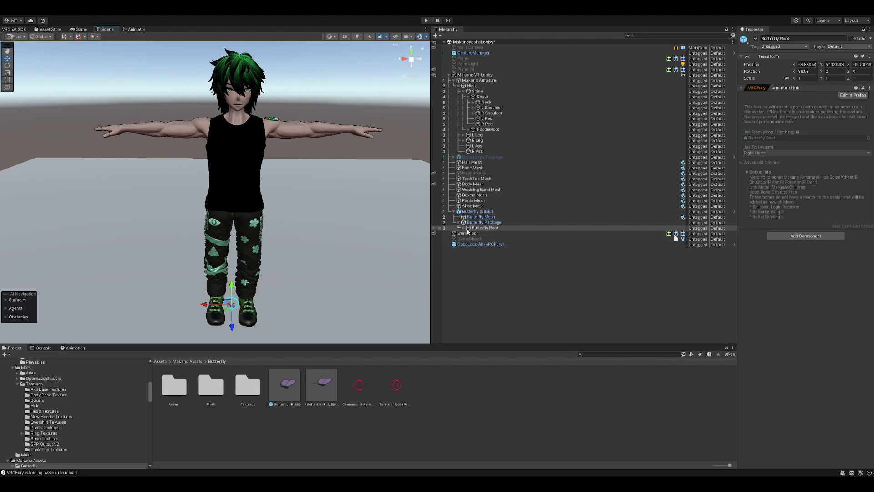
Move Butterfly Root from the avatar's feet up to its left shoulder and adjust its height and depth to sit on the skin
{"action": "left_click_drag", "start_coordinate": [232, 284], "coordinate": [266, 119]}
{"action": "scroll", "coordinate": [373, 154], "scroll_direction": "up", "scroll_amount": 4}
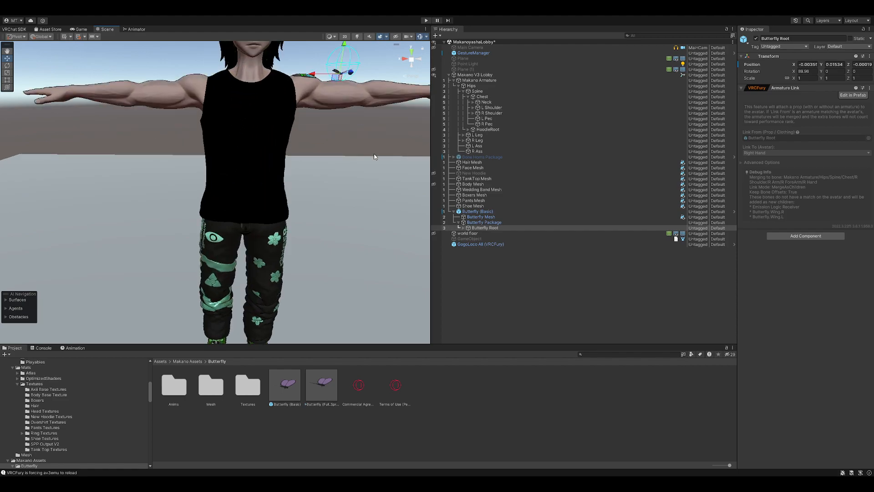
{"action": "right_click_drag", "start_coordinate": [373, 154], "coordinate": [314, 169]}
{"action": "middle_click_drag", "start_coordinate": [401, 173], "coordinate": [238, 185]}
{"action": "scroll", "coordinate": [237, 185], "scroll_direction": "up", "scroll_amount": 3}
{"action": "right_click_drag", "start_coordinate": [238, 185], "coordinate": [258, 186]}
{"action": "middle_click_drag", "start_coordinate": [258, 186], "coordinate": [291, 168]}
{"action": "left_click_drag", "start_coordinate": [242, 133], "coordinate": [243, 150]}
{"action": "right_click_drag", "start_coordinate": [243, 151], "coordinate": [195, 161]}
{"action": "left_click_drag", "start_coordinate": [175, 172], "coordinate": [231, 144]}
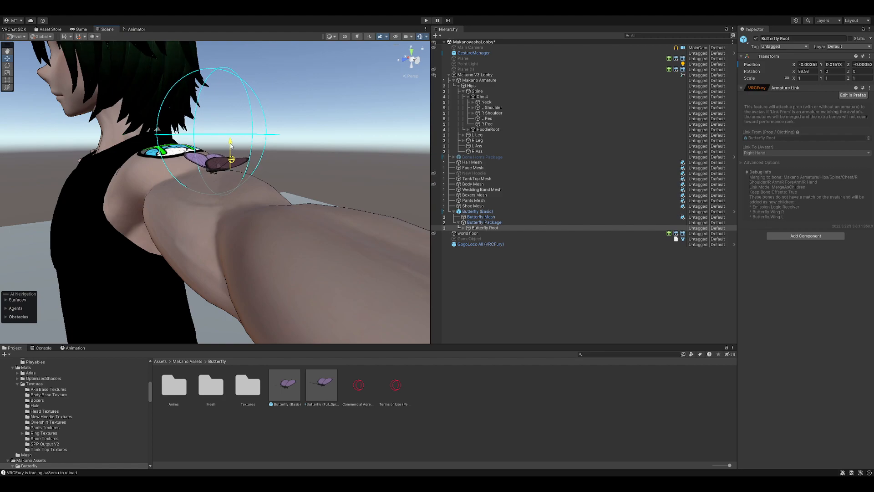
{"action": "right_click_drag", "start_coordinate": [235, 153], "coordinate": [343, 154]}
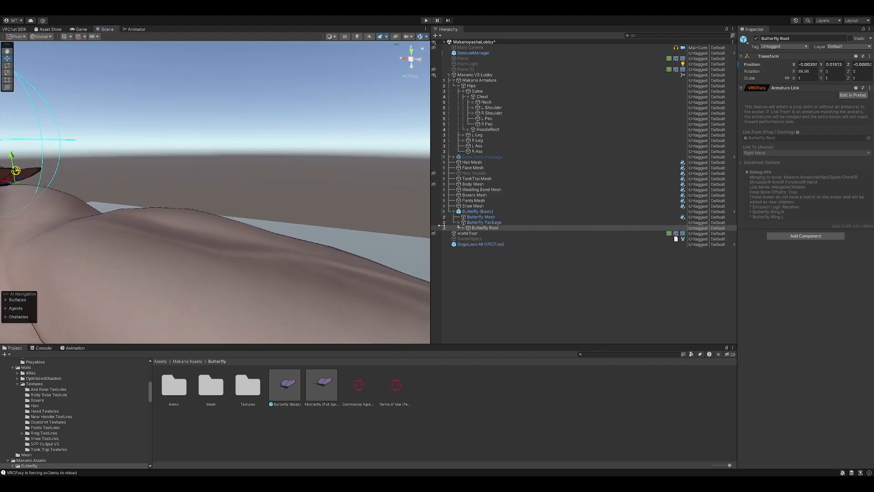
Focus on the Butterfly Mesh, then rotate Butterfly Root to an X rotation of about 94 degrees
{"action": "left_click", "coordinate": [482, 217]}
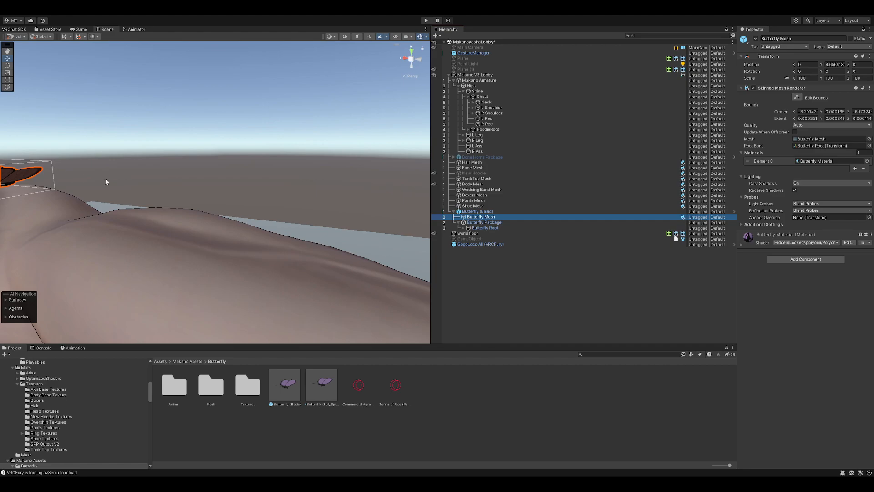
{"action": "key", "text": "f"}
{"action": "right_click_drag", "start_coordinate": [241, 213], "coordinate": [246, 196]}
{"action": "middle_click_drag", "start_coordinate": [246, 196], "coordinate": [242, 103]}
{"action": "left_click", "coordinate": [481, 227]}
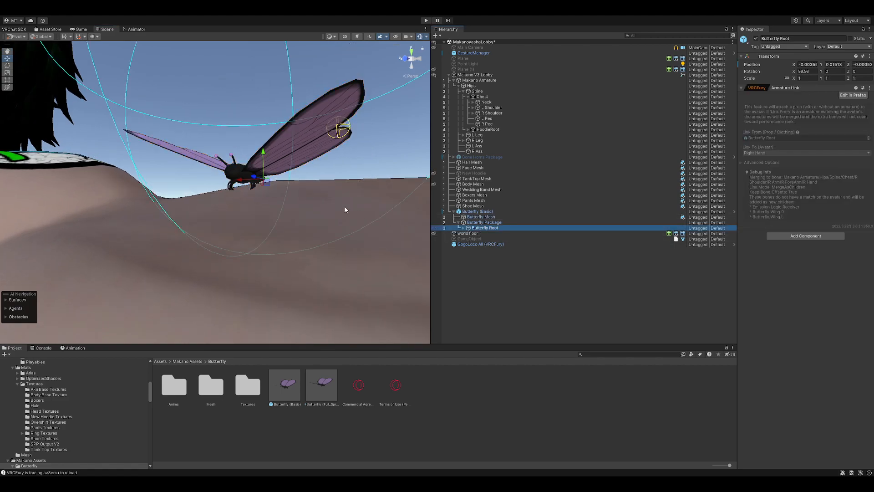
{"action": "left_click", "coordinate": [8, 66]}
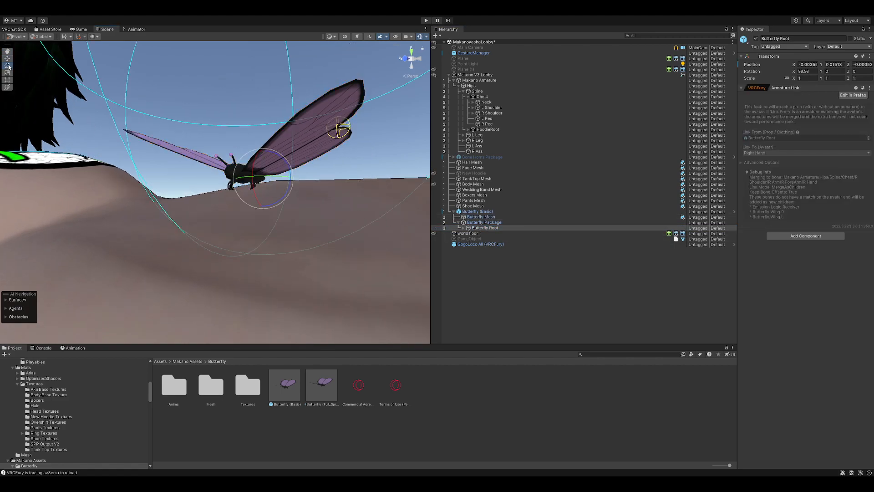
{"action": "left_click_drag", "start_coordinate": [258, 164], "coordinate": [256, 168]}
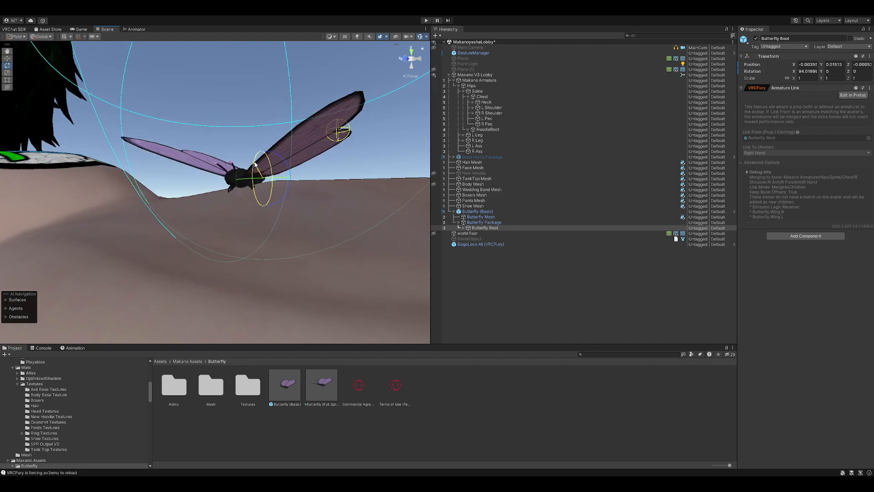
Raise Butterfly Root slightly to a Y position of about 0.01515 and pitch it to an X rotation of about 98 degrees
{"action": "left_click", "coordinate": [8, 59]}
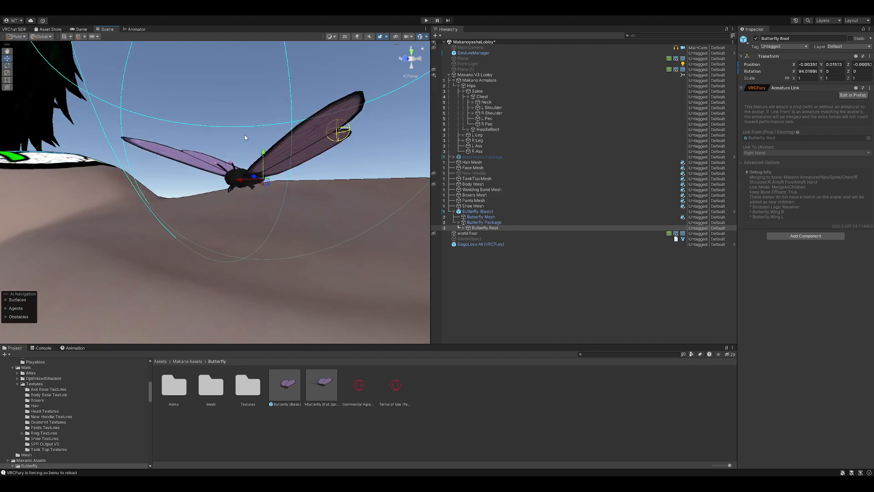
{"action": "left_click_drag", "start_coordinate": [264, 156], "coordinate": [263, 150]}
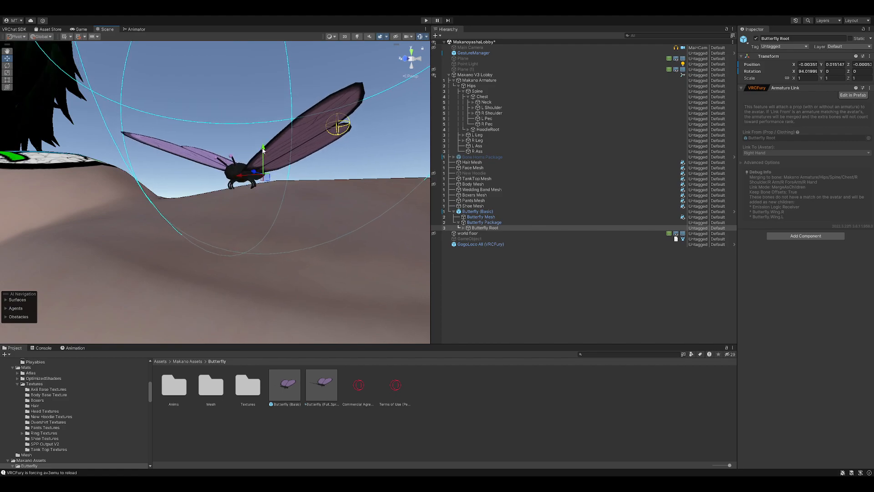
{"action": "left_click", "coordinate": [7, 65]}
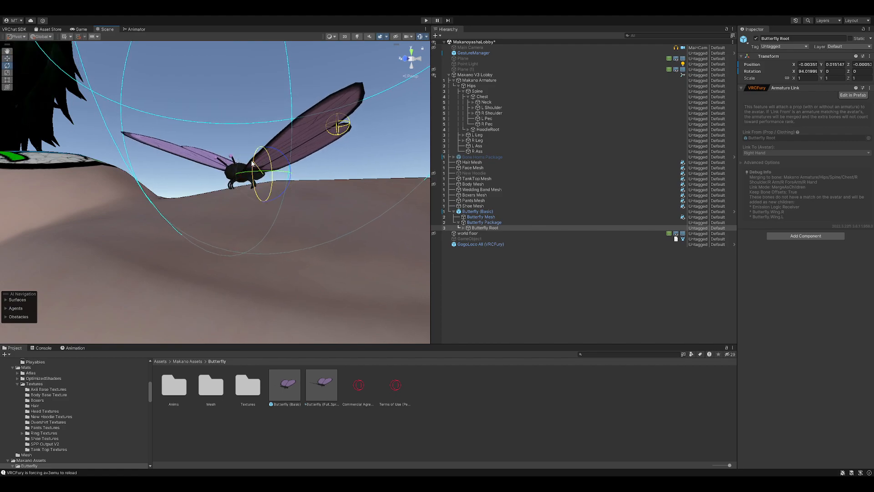
{"action": "left_click_drag", "start_coordinate": [252, 163], "coordinate": [252, 164]}
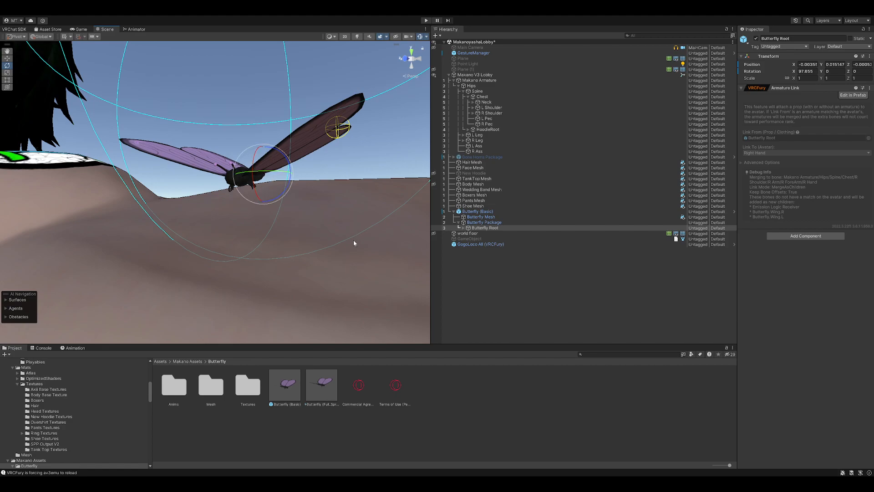
Tilt Butterfly Root sideways to match the shoulder's slope, with rotations of about 97.7, 7.3 and 7.4 degrees
{"action": "left_click", "coordinate": [511, 292]}
{"action": "right_click_drag", "start_coordinate": [270, 282], "coordinate": [327, 279]}
{"action": "middle_click_drag", "start_coordinate": [249, 268], "coordinate": [390, 261]}
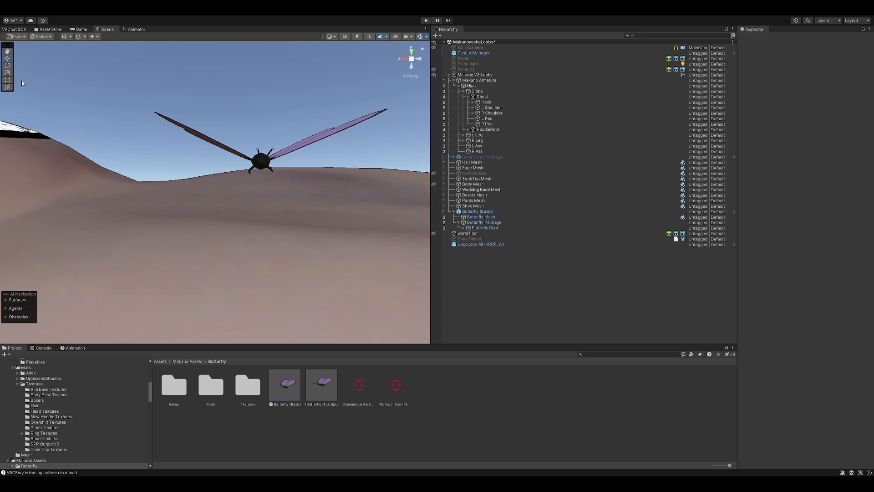
{"action": "left_click", "coordinate": [470, 229]}
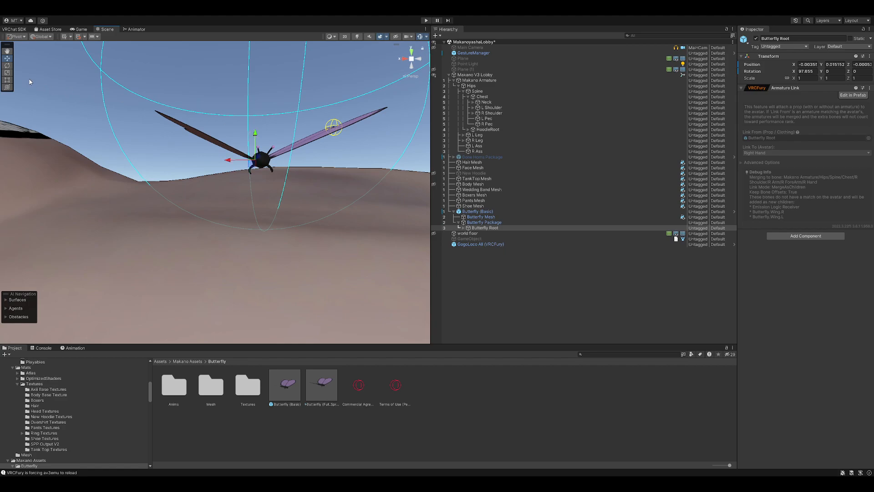
{"action": "left_click", "coordinate": [8, 66]}
{"action": "left_click_drag", "start_coordinate": [277, 145], "coordinate": [277, 142]}
{"action": "middle_click_drag", "start_coordinate": [302, 182], "coordinate": [251, 275]}
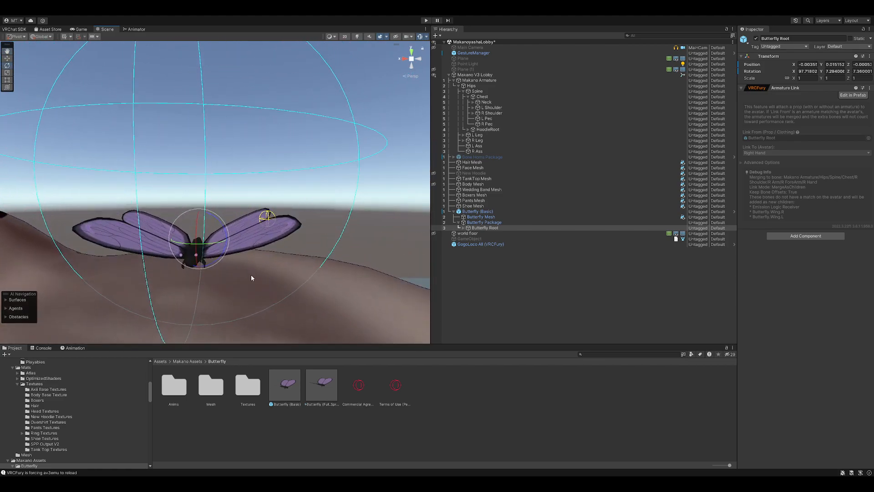
Open the Butterfly (Basic) prefab, set Butterfly Root's Armature Link target to Left Upper Arm, and return to the scene
{"action": "scroll", "coordinate": [252, 274], "scroll_direction": "down", "scroll_amount": 2}
{"action": "left_click", "coordinate": [520, 279]}
{"action": "middle_click_drag", "start_coordinate": [121, 262], "coordinate": [233, 261]}
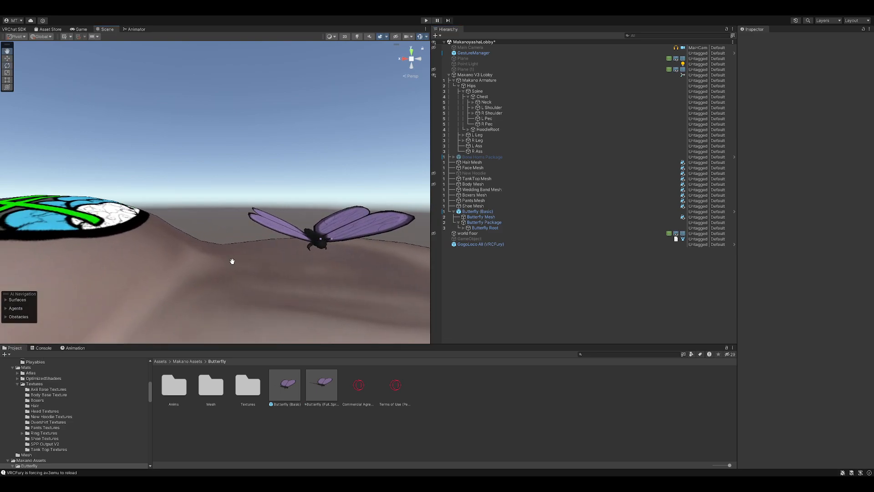
{"action": "left_click", "coordinate": [484, 228]}
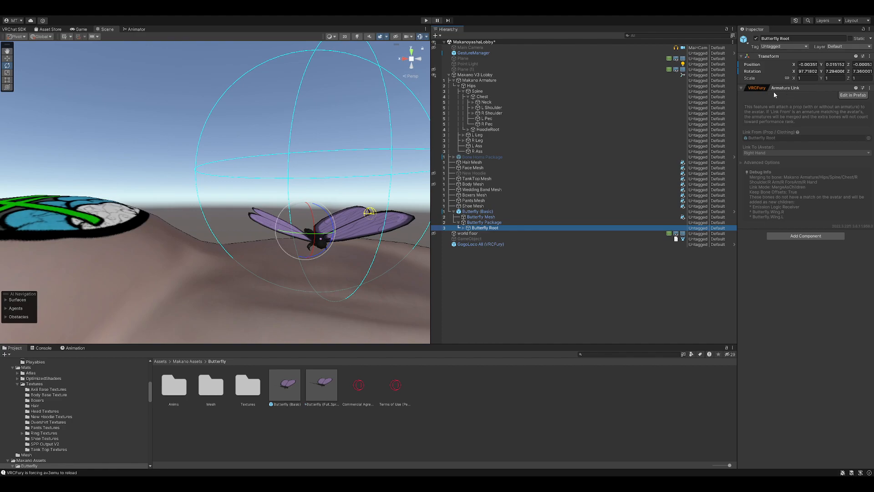
{"action": "left_click", "coordinate": [852, 95]}
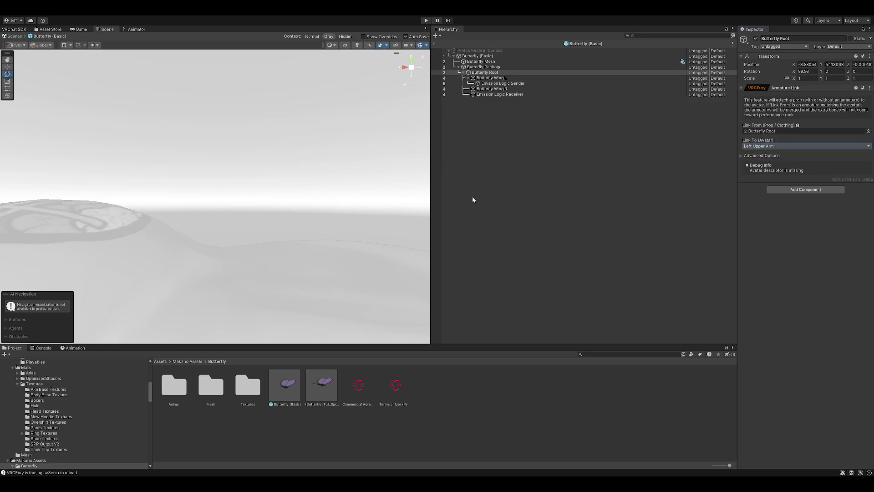
{"action": "left_click", "coordinate": [3, 36]}
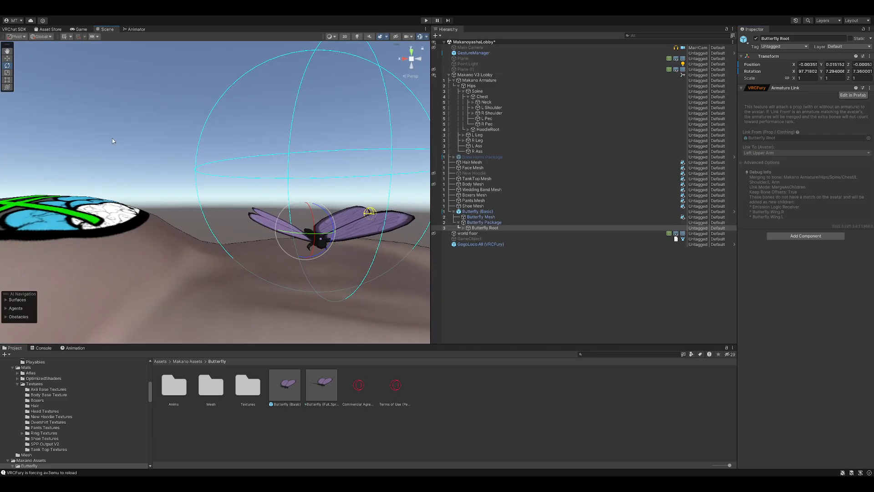
Enter play mode, select GestureManager, and view the avatar's arm in the Scene view
{"action": "left_click", "coordinate": [543, 303]}
{"action": "middle_click_drag", "start_coordinate": [268, 283], "coordinate": [197, 245]}
{"action": "left_click", "coordinate": [426, 21]}
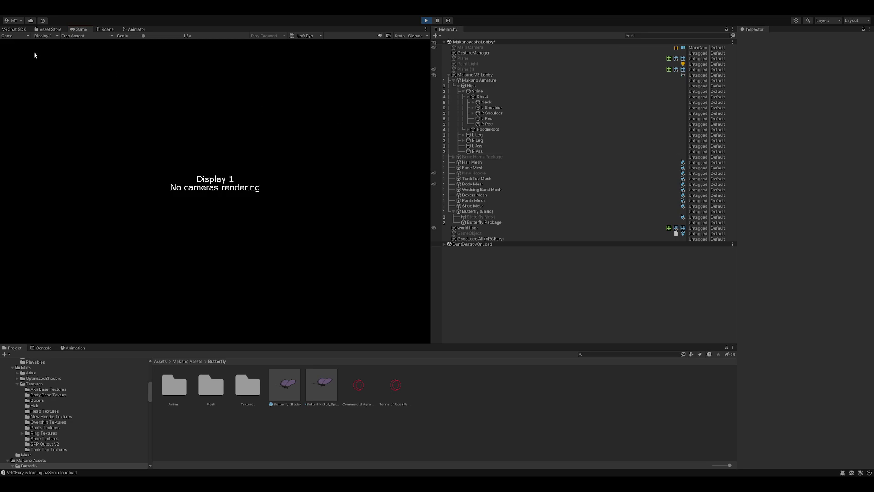
{"action": "left_click", "coordinate": [107, 29]}
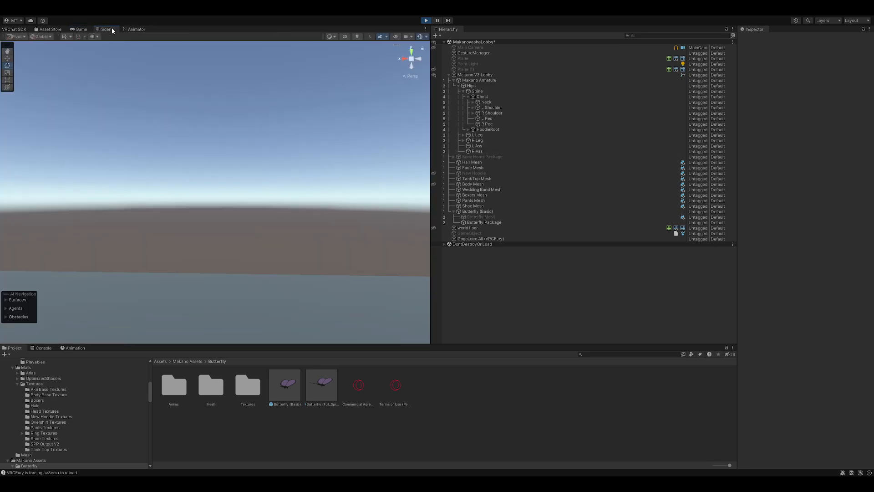
{"action": "left_click", "coordinate": [499, 52]}
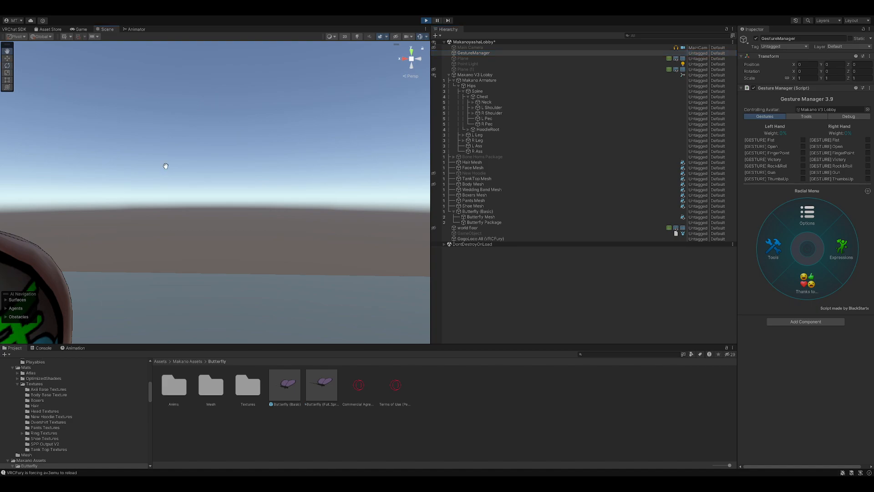
{"action": "middle_click_drag", "start_coordinate": [193, 93], "coordinate": [219, 40]}
{"action": "middle_click_drag", "start_coordinate": [177, 171], "coordinate": [261, 34]}
{"action": "scroll", "coordinate": [251, 132], "scroll_direction": "down", "scroll_amount": 3}
{"action": "middle_click_drag", "start_coordinate": [251, 142], "coordinate": [293, 88]}
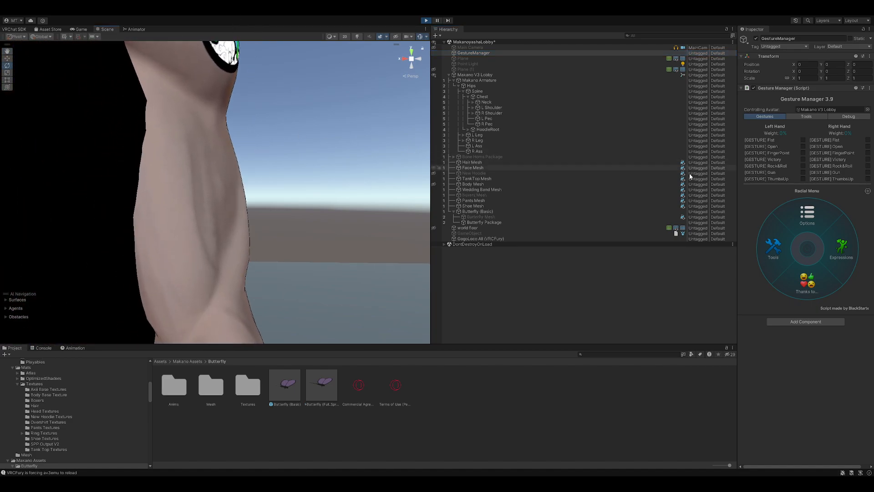
Toggle the butterfly on through the avatar's Expressions radial menu and inspect it on the upper arm
{"action": "left_click", "coordinate": [841, 246]}
{"action": "left_click", "coordinate": [783, 249]}
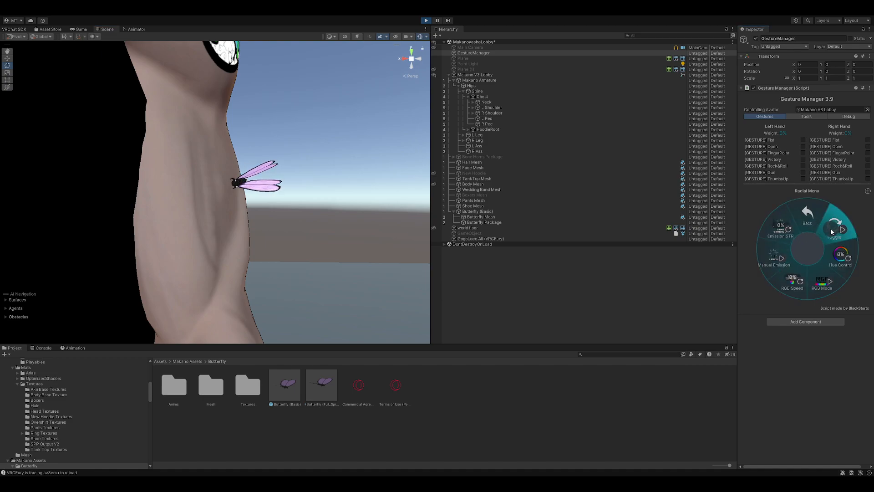
{"action": "right_click_drag", "start_coordinate": [312, 202], "coordinate": [206, 205]}
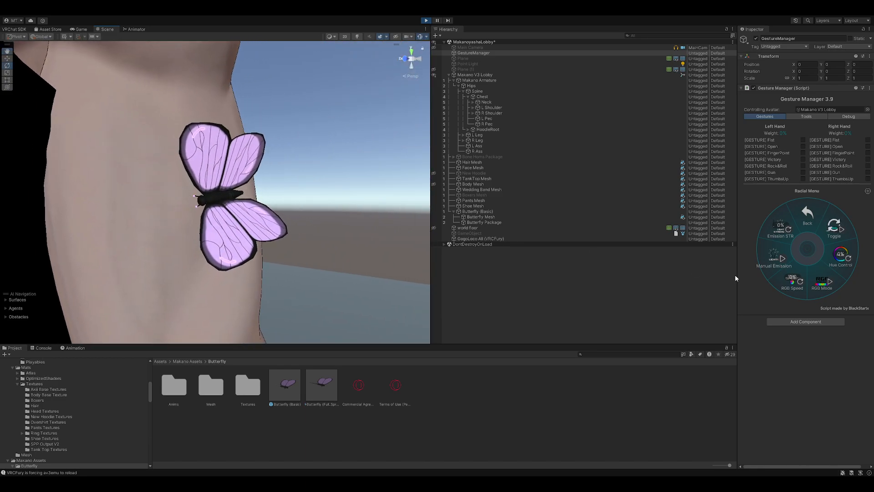
Test the butterfly's radial controls by raising RGB Speed, trying Manual Emission, and setting Emission STR to 100%
{"action": "left_click_drag", "start_coordinate": [823, 257], "coordinate": [762, 290]}
{"action": "left_click", "coordinate": [784, 280]}
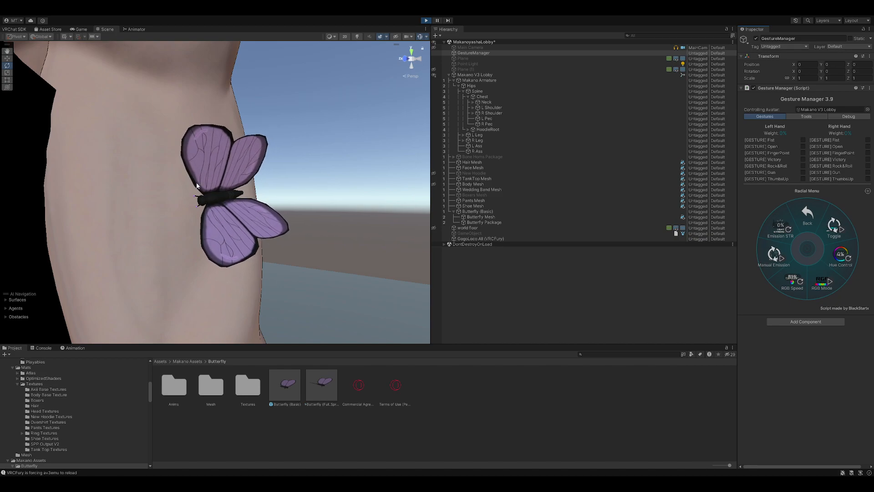
{"action": "left_click", "coordinate": [779, 228]}
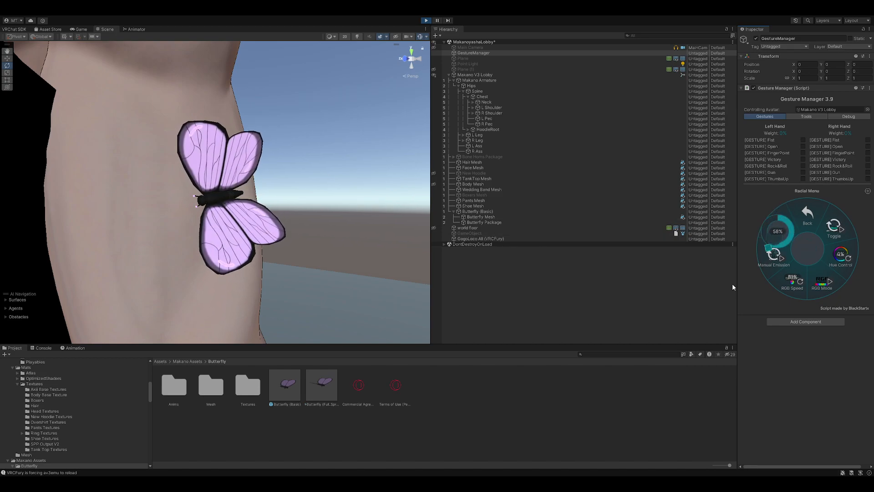
{"action": "left_click", "coordinate": [794, 184]}
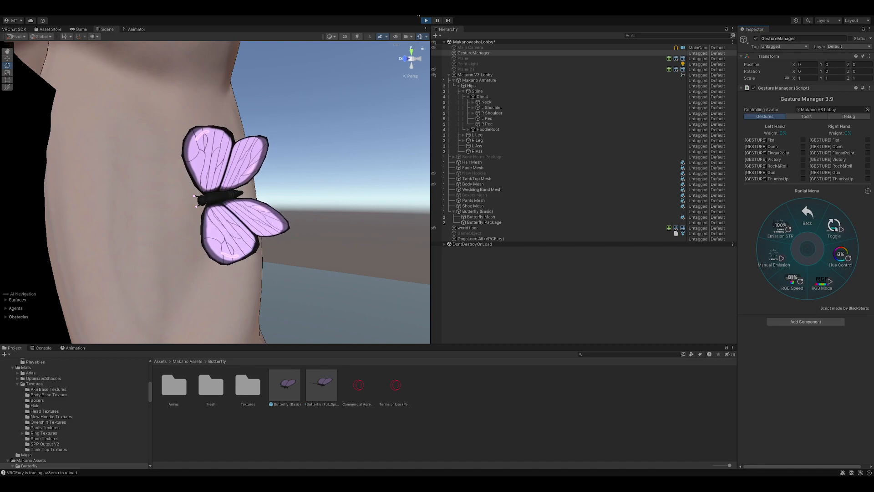
Exit play mode and delete Butterfly (Basic) from the avatar
{"action": "left_click", "coordinate": [426, 20]}
{"action": "left_click", "coordinate": [482, 212]}
{"action": "key", "text": "Delete"}
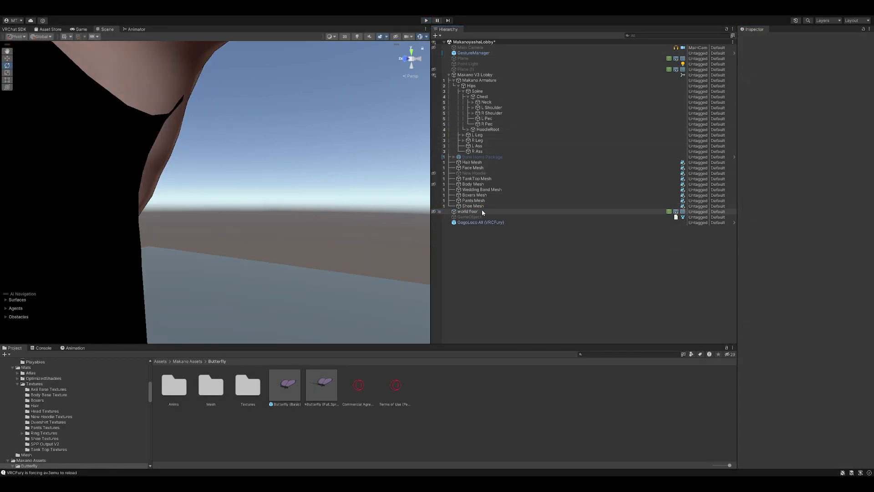
Add the Butterfly (Full_Springball) prefab as a child of Makano V3 Lobby and bring the avatar's feet into view
{"action": "left_click_drag", "start_coordinate": [448, 226], "coordinate": [481, 76]}
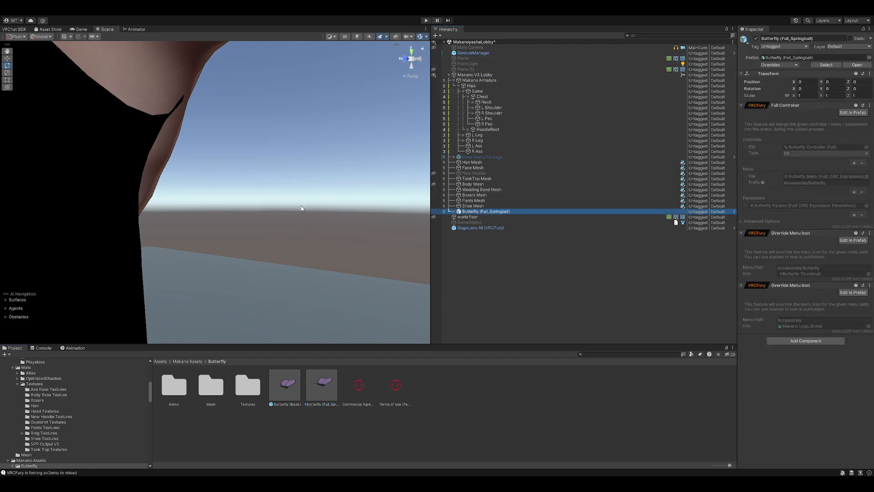
{"action": "scroll", "coordinate": [263, 213], "scroll_direction": "down", "scroll_amount": 5}
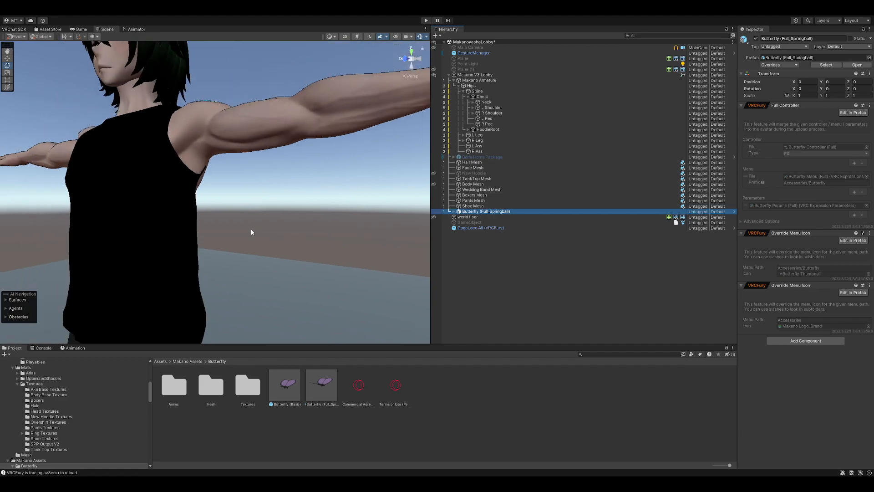
{"action": "middle_click_drag", "start_coordinate": [242, 240], "coordinate": [330, 105]}
{"action": "right_click_drag", "start_coordinate": [255, 200], "coordinate": [281, 177]}
{"action": "middle_click_drag", "start_coordinate": [281, 178], "coordinate": [331, 131]}
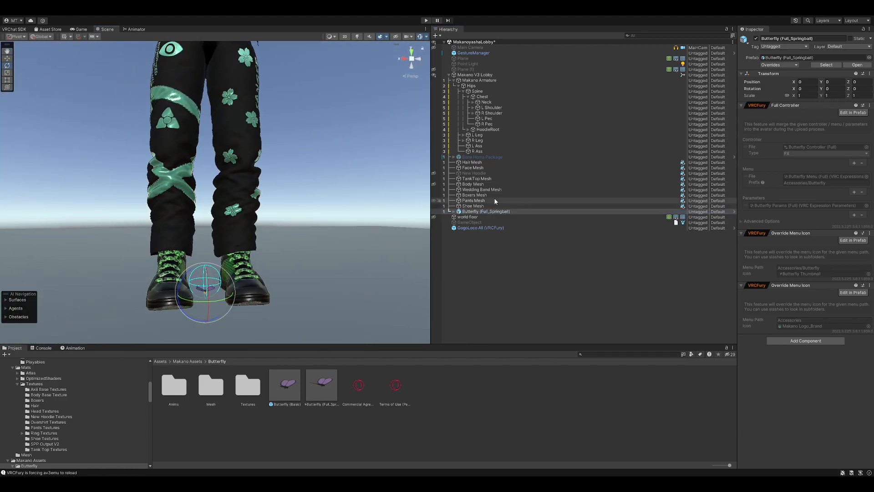
Expand Butterfly (Full_Springball) through Parent Targets and Spring Stuff down to the Spring Targets, and select Butterfly Package
{"action": "left_click", "coordinate": [454, 212]}
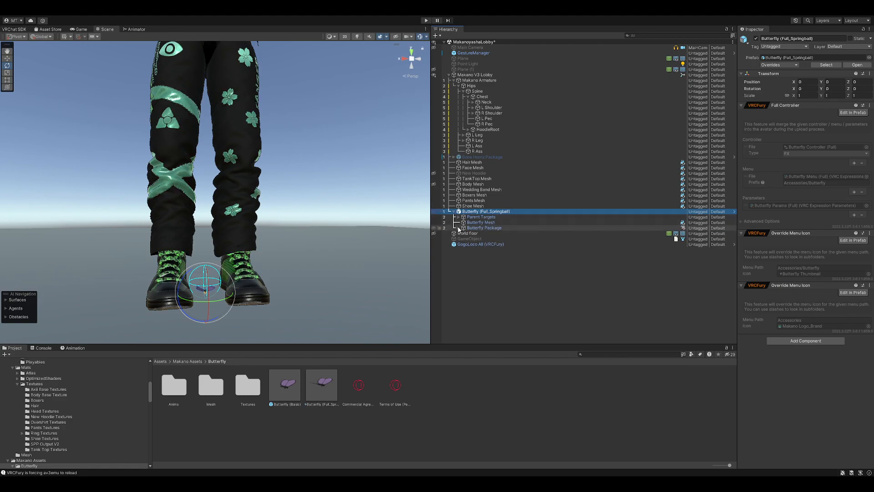
{"action": "left_click", "coordinate": [459, 228]}
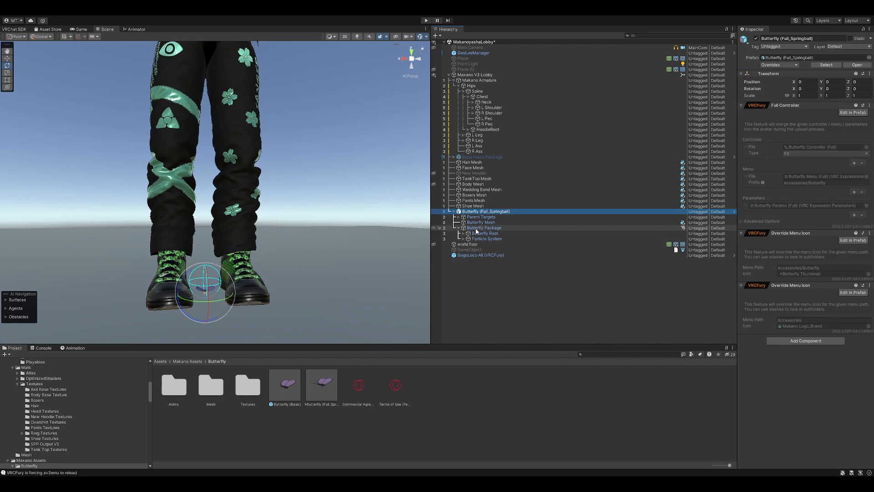
{"action": "left_click", "coordinate": [459, 227]}
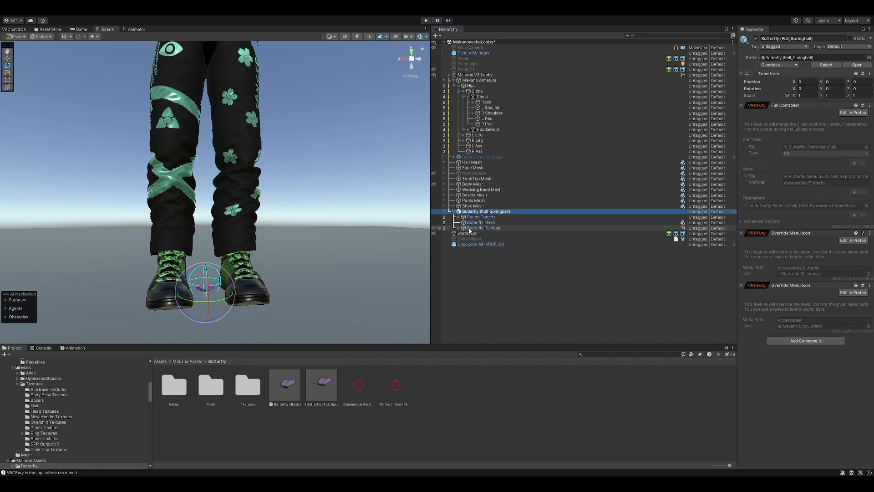
{"action": "left_click", "coordinate": [470, 229]}
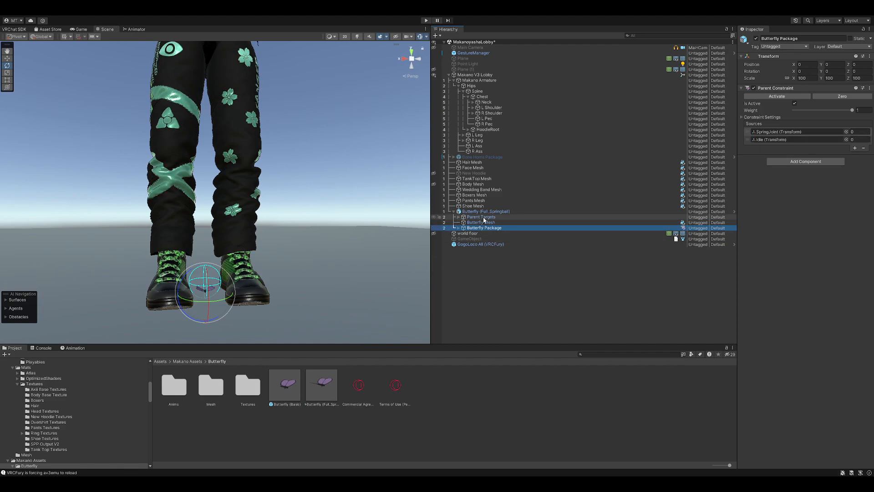
{"action": "left_click", "coordinate": [459, 217]}
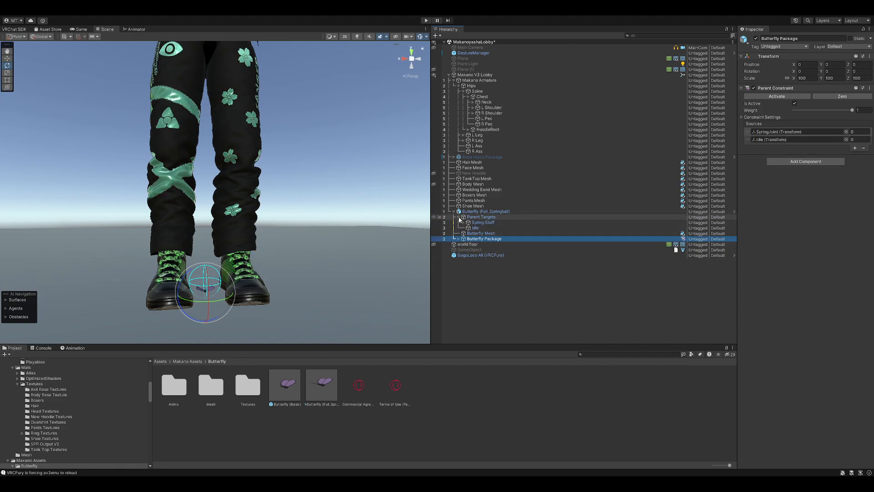
{"action": "left_click", "coordinate": [464, 222]}
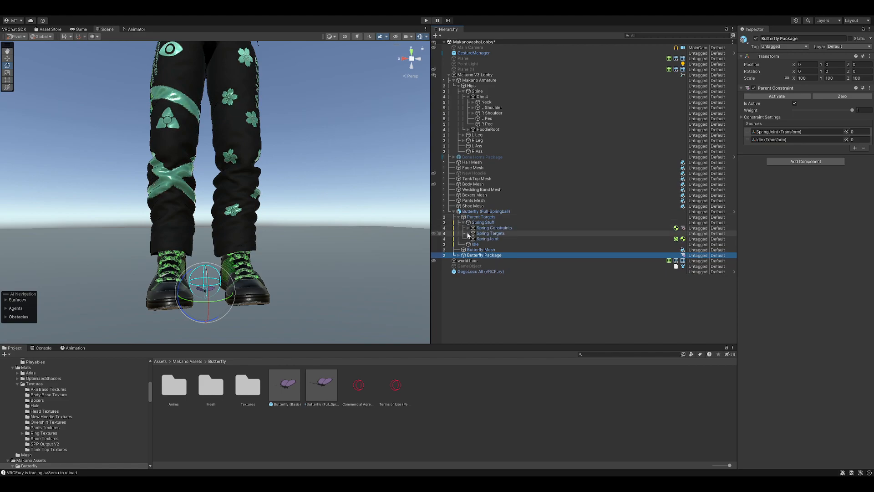
{"action": "left_click", "coordinate": [468, 233]}
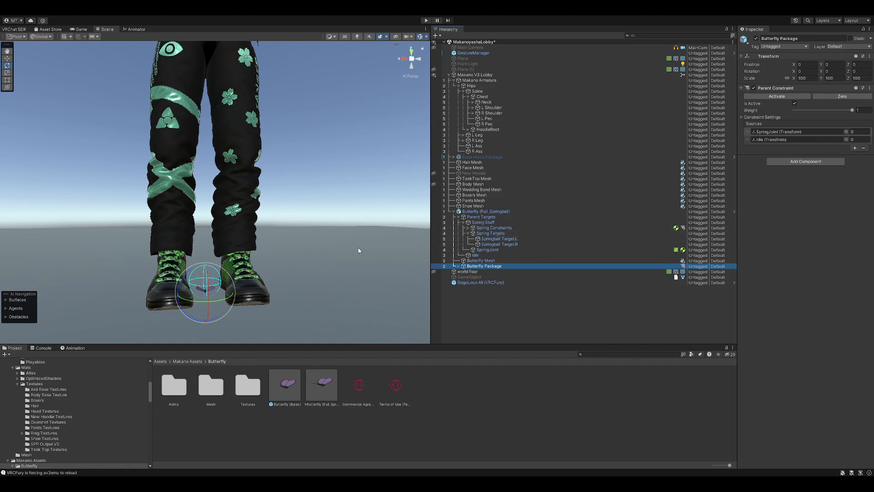
Set the Idle source weight to 1 in Butterfly Package's Parent Constraint
{"action": "mouse_move", "coordinate": [356, 247]}
{"action": "middle_mouse_down"}
{"action": "mouse_move", "coordinate": [370, 283]}
{"action": "mouse_move", "coordinate": [366, 303]}
{"action": "middle_mouse_up"}
{"action": "scroll", "coordinate": [368, 269], "scroll_direction": "down", "scroll_amount": 3}
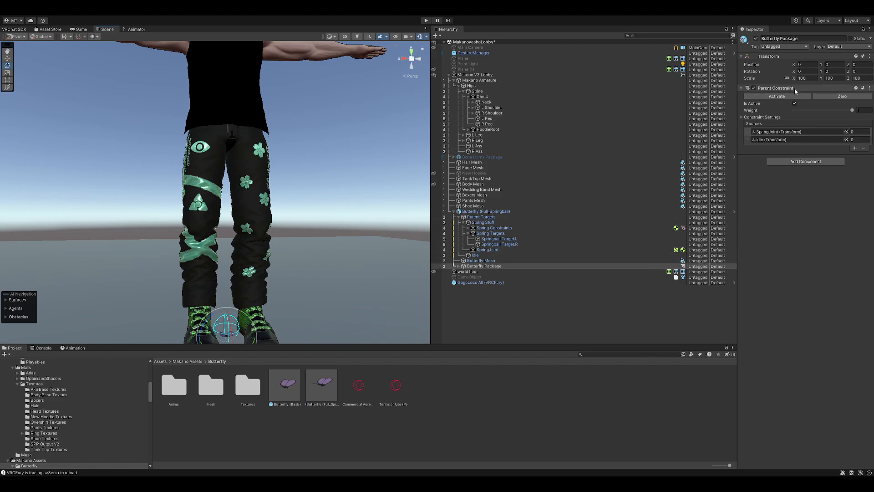
{"action": "left_click", "coordinate": [858, 140]}
{"action": "type", "text": "1"}
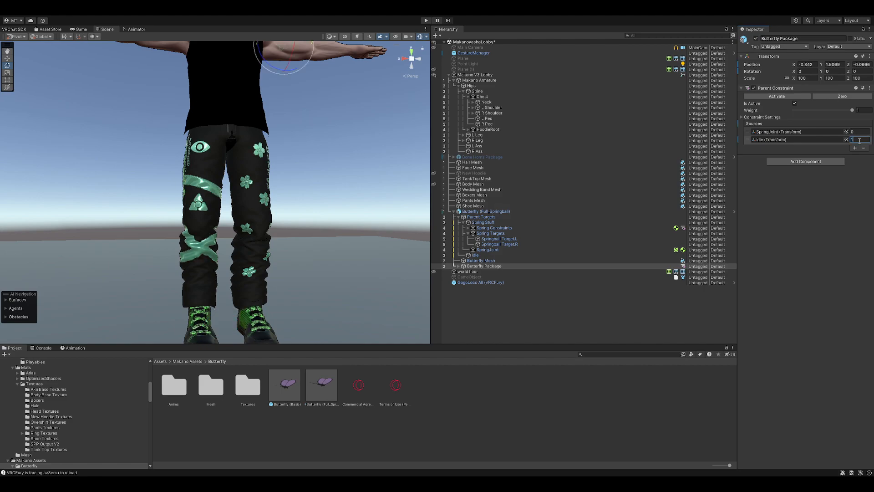
{"action": "middle_click_drag", "start_coordinate": [358, 126], "coordinate": [356, 259]}
{"action": "scroll", "coordinate": [369, 251], "scroll_direction": "down", "scroll_amount": 3}
{"action": "right_click_drag", "start_coordinate": [373, 247], "coordinate": [356, 275]}
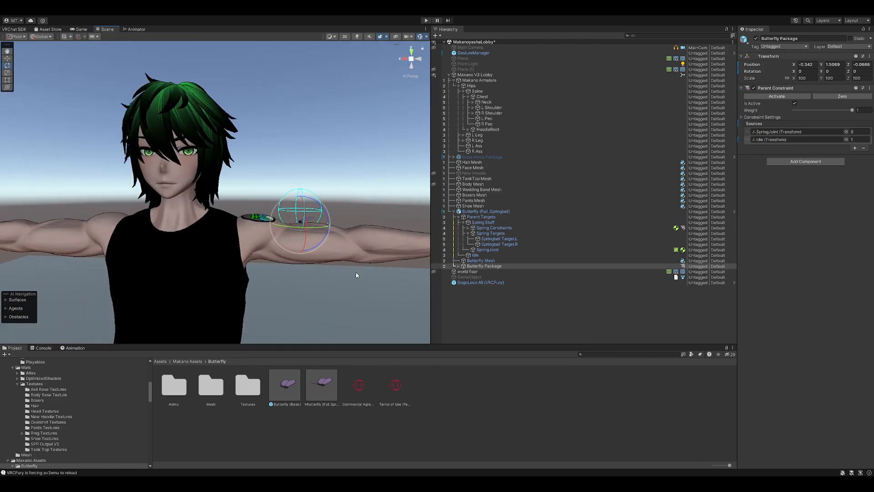
Move the Idle target to the avatar's right hand, at a position of about X 0.746, Y 1.485 and Z -0.024
{"action": "left_click", "coordinate": [473, 255]}
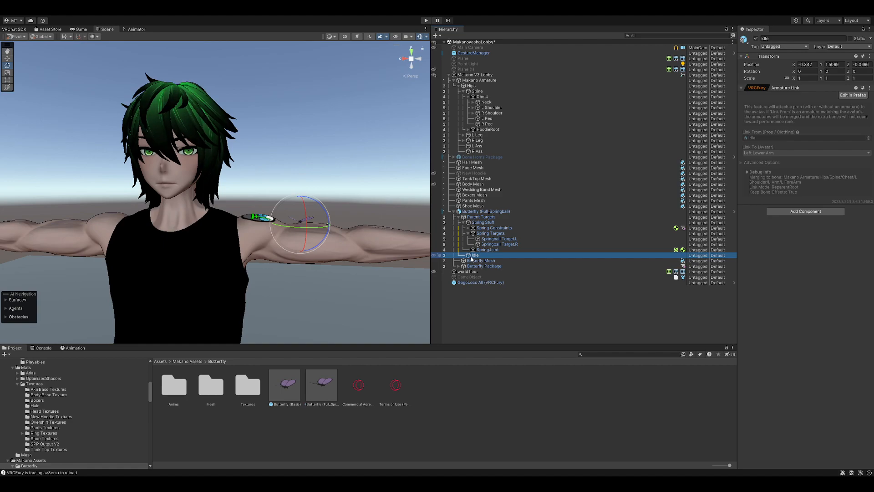
{"action": "left_click", "coordinate": [6, 59]}
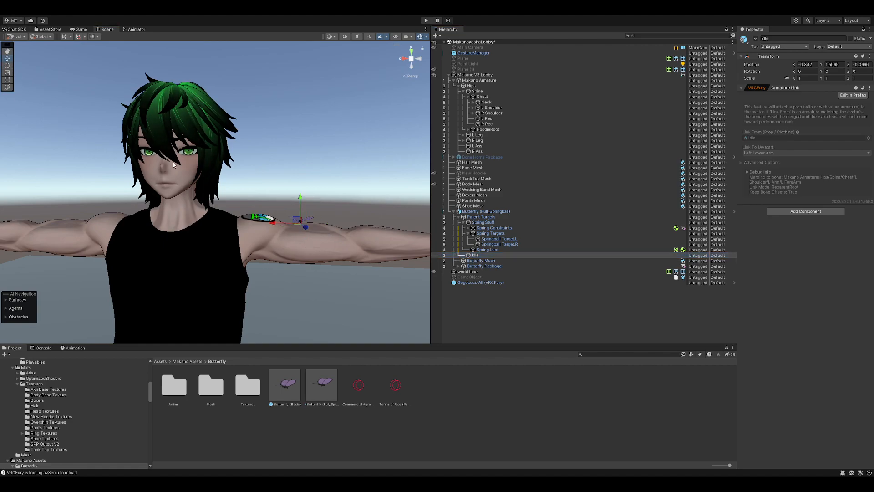
{"action": "scroll", "coordinate": [273, 175], "scroll_direction": "down", "scroll_amount": 5}
{"action": "mouse_move", "coordinate": [274, 174]}
{"action": "middle_mouse_down"}
{"action": "mouse_move", "coordinate": [278, 143]}
{"action": "mouse_move", "coordinate": [265, 177]}
{"action": "middle_mouse_up"}
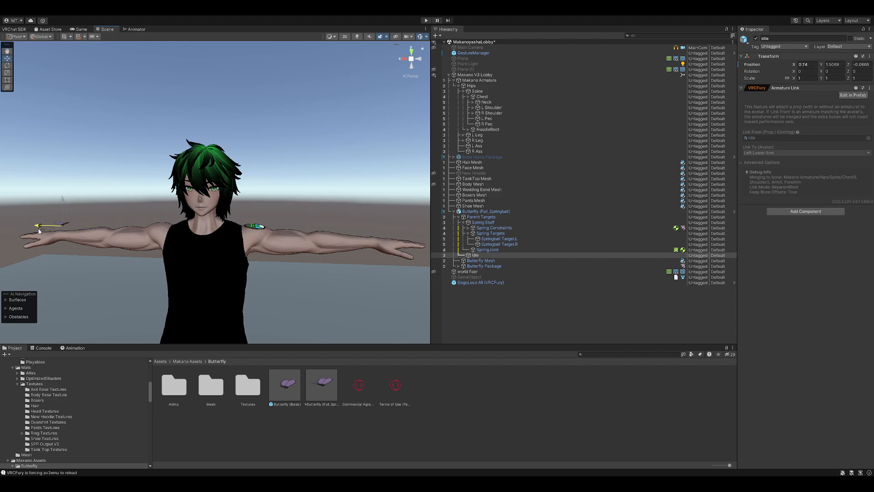
{"action": "right_click_drag", "start_coordinate": [90, 238], "coordinate": [148, 237]}
{"action": "middle_click_drag", "start_coordinate": [148, 237], "coordinate": [296, 233]}
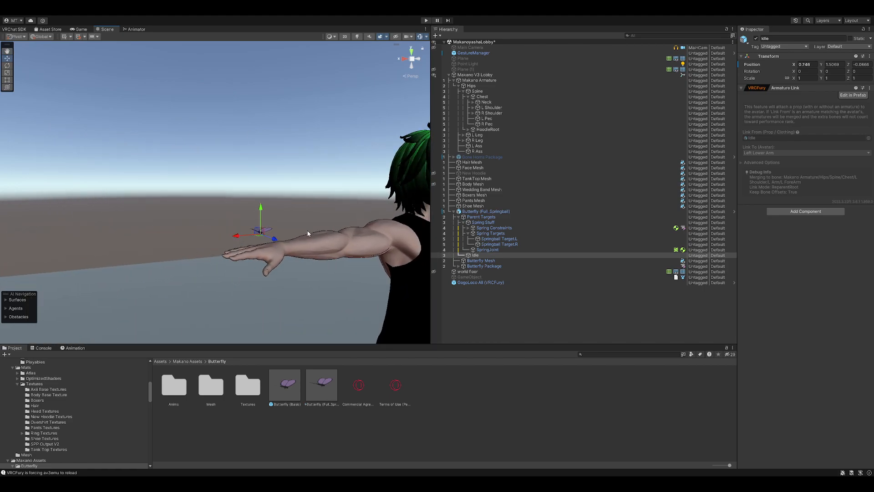
{"action": "left_click_drag", "start_coordinate": [260, 215], "coordinate": [260, 212]}
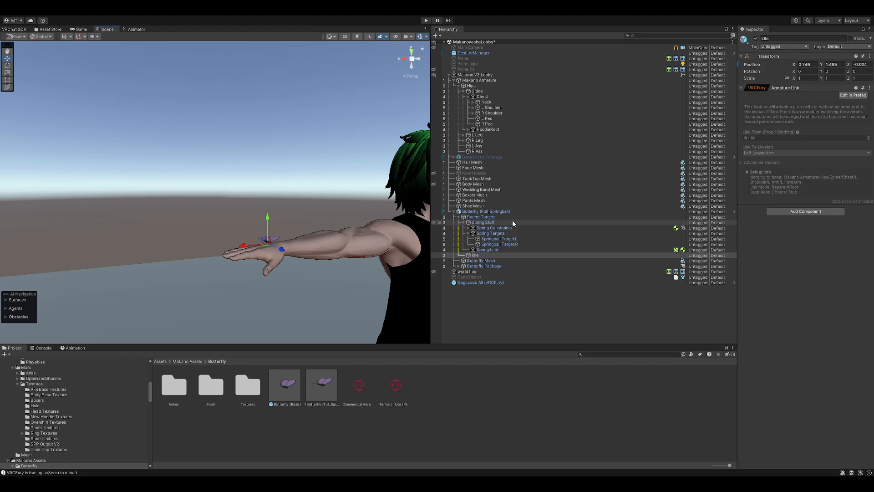
Focus on the Butterfly Mesh, then fine-tune Idle's depth and raise it to about Y 1.487 so the butterfly sits on the hand
{"action": "left_click", "coordinate": [481, 260]}
{"action": "key", "text": "f"}
{"action": "middle_click_drag", "start_coordinate": [284, 246], "coordinate": [282, 287]}
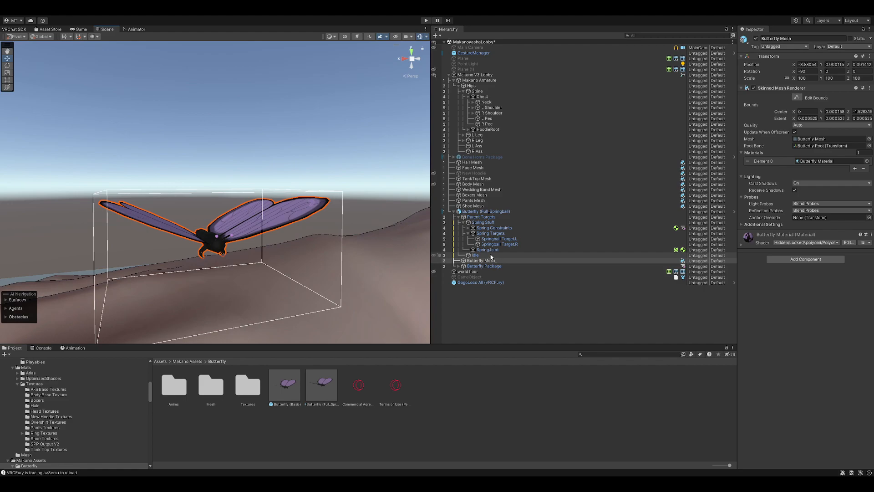
{"action": "left_click", "coordinate": [475, 255]}
{"action": "left_click_drag", "start_coordinate": [223, 265], "coordinate": [254, 281]}
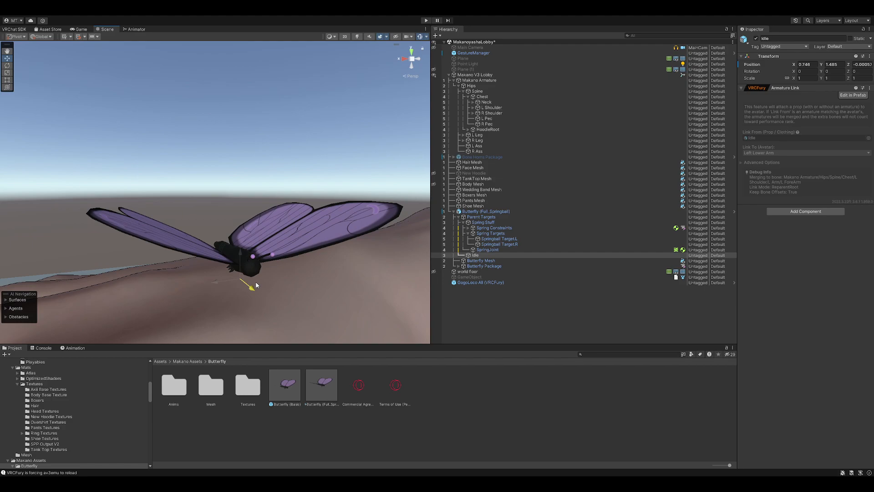
{"action": "left_click_drag", "start_coordinate": [238, 251], "coordinate": [238, 241]}
{"action": "right_click_drag", "start_coordinate": [319, 269], "coordinate": [297, 234]}
{"action": "middle_click_drag", "start_coordinate": [297, 234], "coordinate": [205, 169]}
{"action": "scroll", "coordinate": [212, 185], "scroll_direction": "down", "scroll_amount": 10}
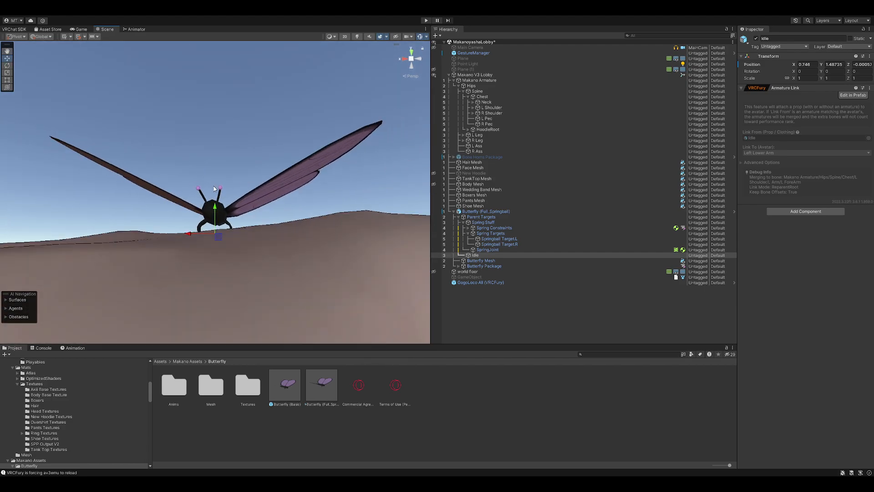
Edit Idle in the Butterfly (Full_Springball) prefab so its Armature Link targets Right Hand, and return to the scene
{"action": "middle_click_drag", "start_coordinate": [236, 205], "coordinate": [252, 269]}
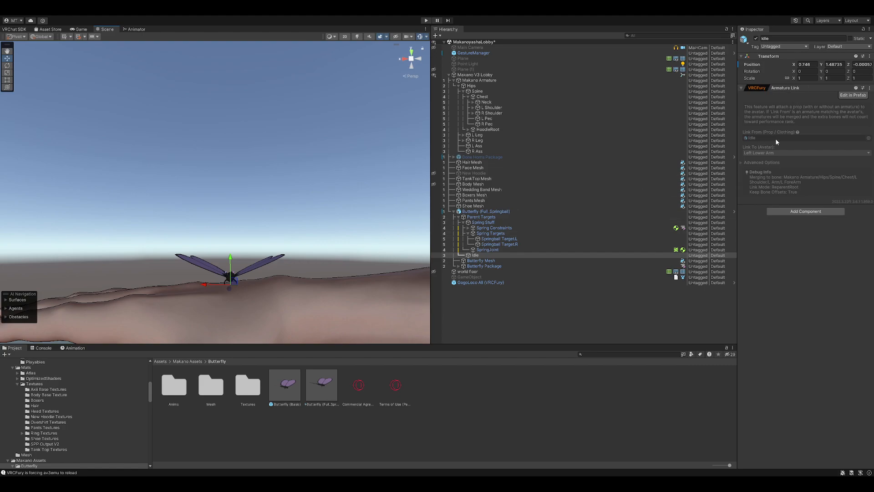
{"action": "left_click", "coordinate": [854, 95]}
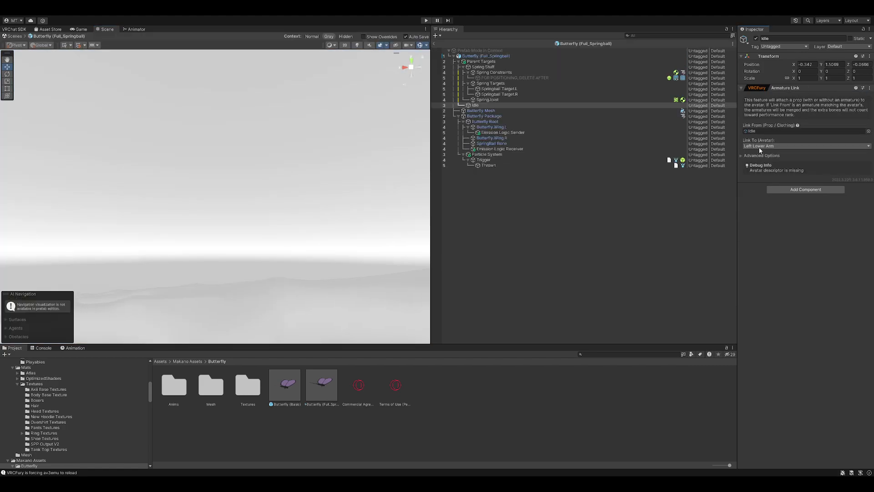
{"action": "left_click", "coordinate": [767, 192]}
{"action": "left_click", "coordinate": [12, 36]}
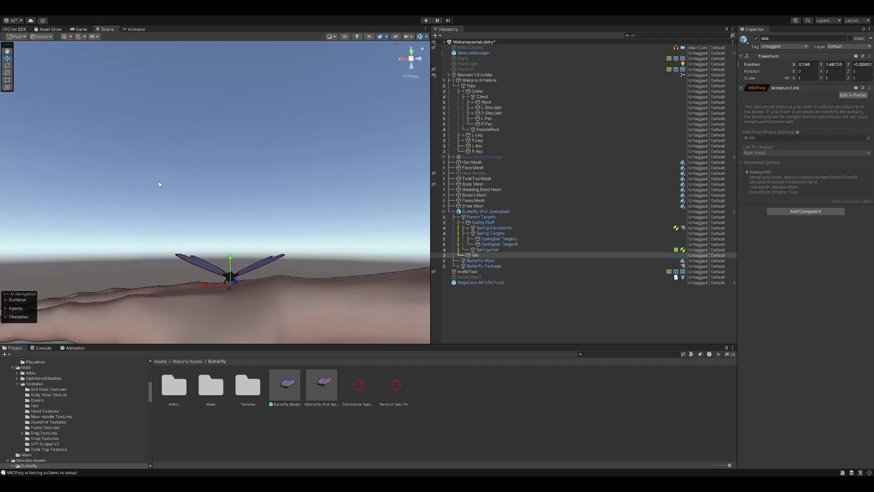
{"action": "middle_click_drag", "start_coordinate": [191, 207], "coordinate": [181, 183]}
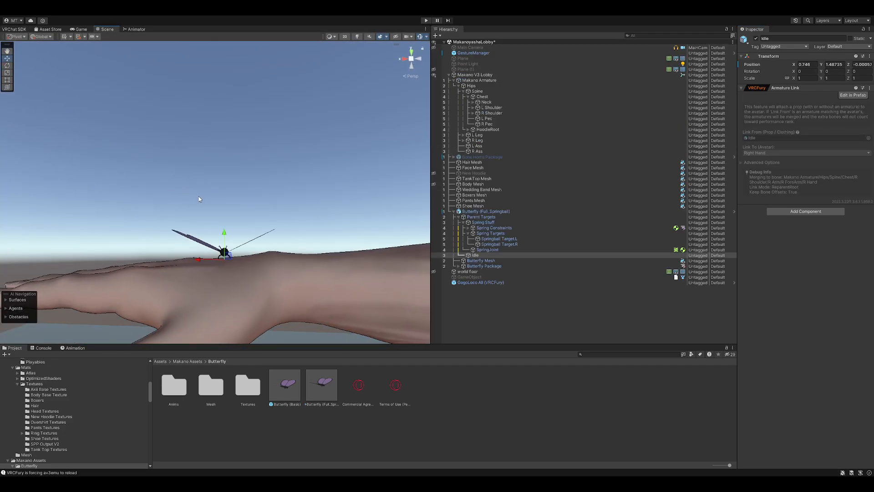
Set the Idle source weight to 0 in Butterfly Package's Parent Constraint
{"action": "left_click", "coordinate": [474, 265]}
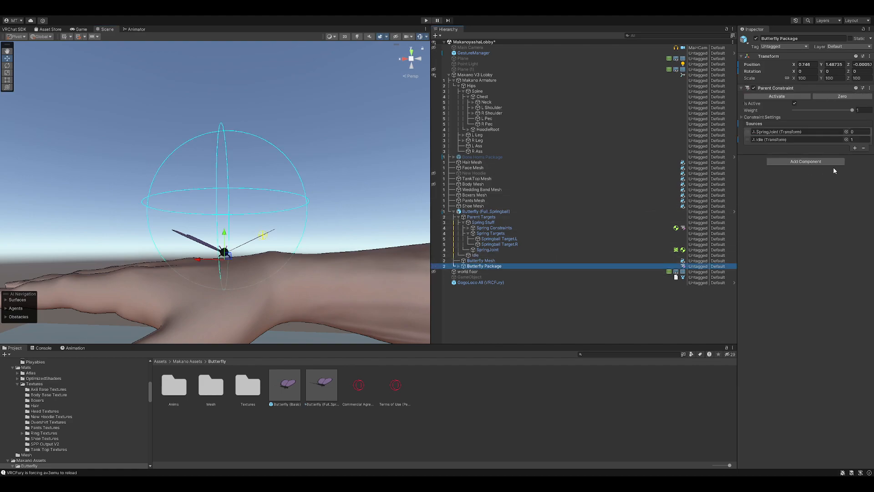
{"action": "type", "text": "0"}
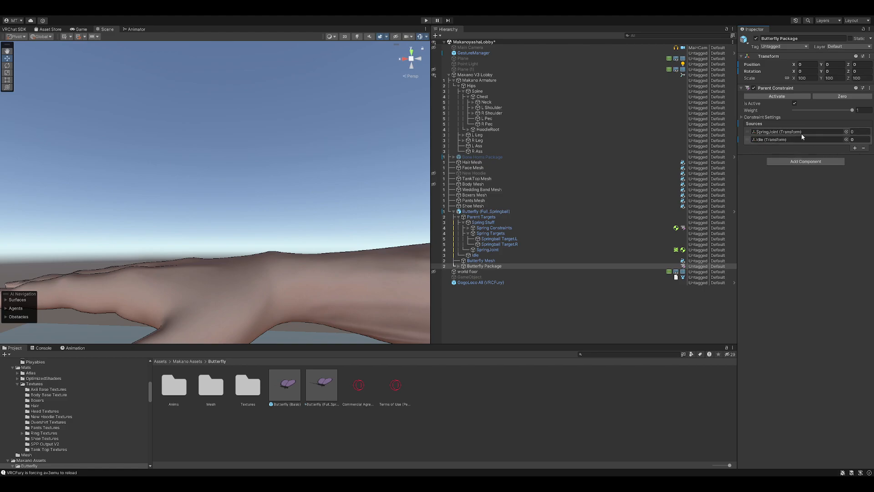
Expand Spring Constraints and enable its FOR POSITIONING, DELETE AFTER sphere
{"action": "left_click", "coordinate": [469, 228]}
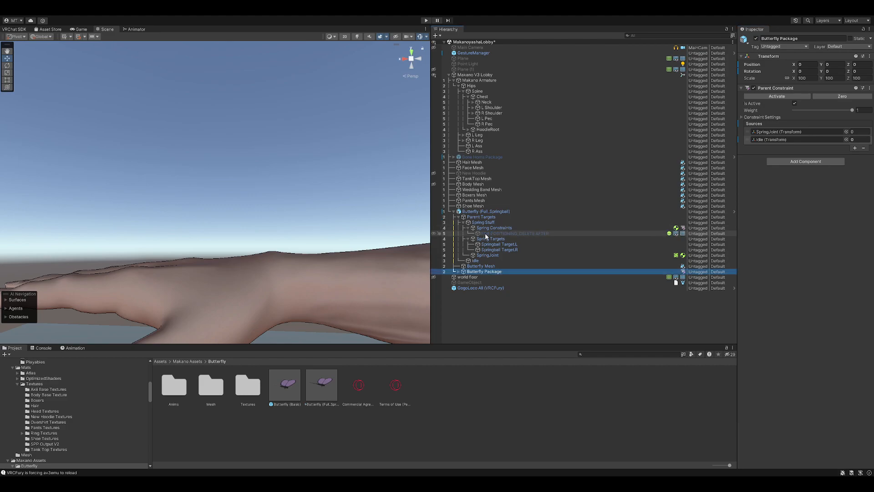
{"action": "left_click", "coordinate": [483, 234]}
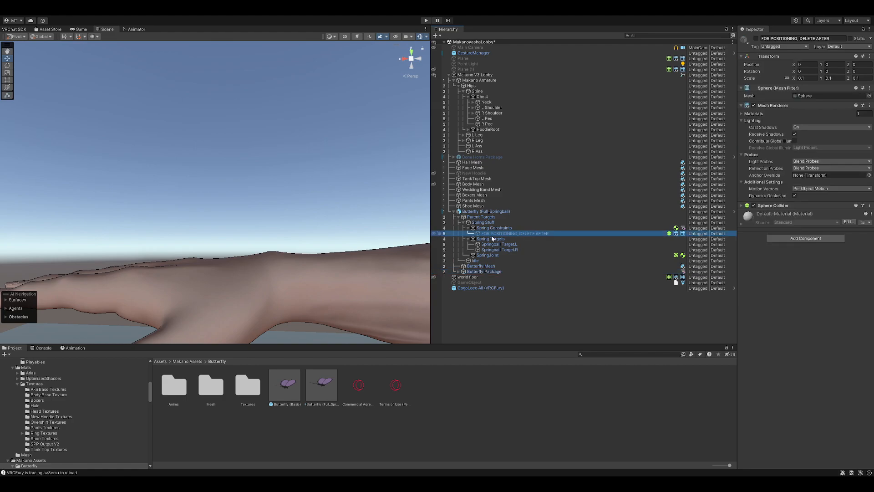
{"action": "left_click", "coordinate": [756, 39]}
{"action": "scroll", "coordinate": [316, 251], "scroll_direction": "down", "scroll_amount": 6}
{"action": "scroll", "coordinate": [316, 252], "scroll_direction": "down", "scroll_amount": 3}
{"action": "middle_click_drag", "start_coordinate": [345, 254], "coordinate": [156, 273]}
{"action": "scroll", "coordinate": [251, 267], "scroll_direction": "down", "scroll_amount": 5}
{"action": "middle_click_drag", "start_coordinate": [282, 258], "coordinate": [238, 67]}
{"action": "scroll", "coordinate": [240, 87], "scroll_direction": "down", "scroll_amount": 4}
{"action": "middle_click_drag", "start_coordinate": [264, 194], "coordinate": [270, 220]}
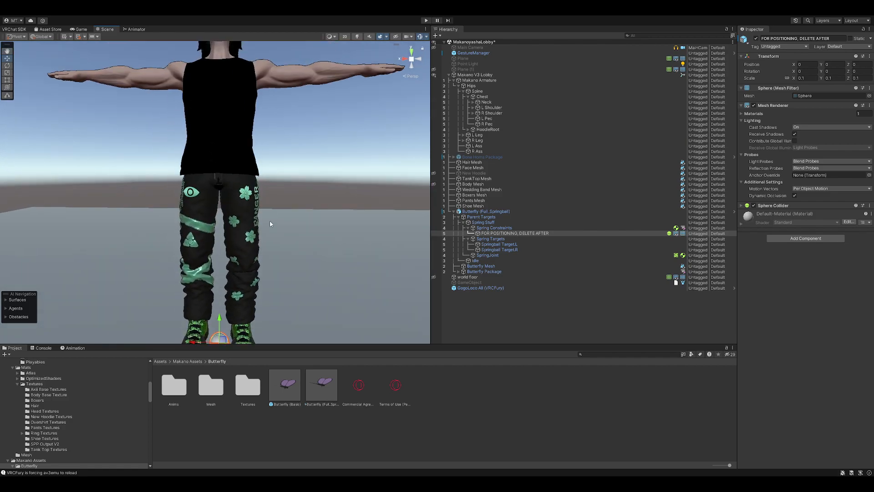
{"action": "middle_click_drag", "start_coordinate": [233, 282], "coordinate": [244, 288]}
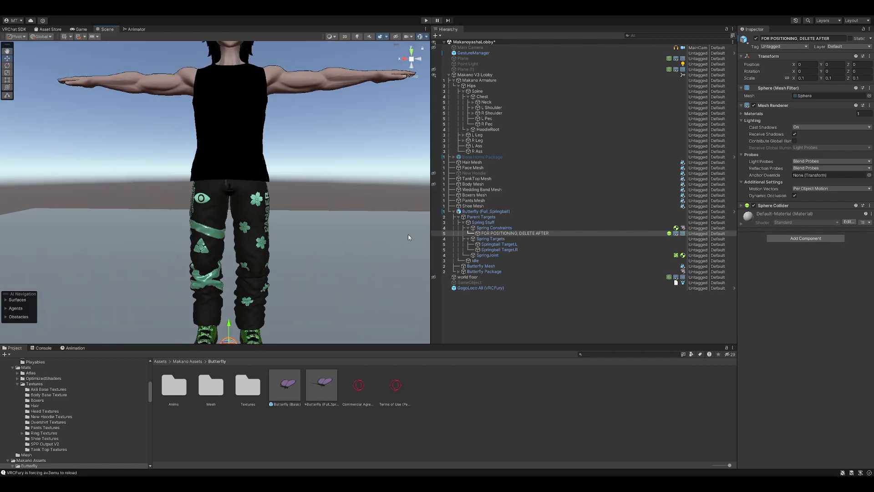
Set the Springball Target.L source weight to 1 in Spring Constraints' Parent Constraint
{"action": "left_click", "coordinate": [492, 227]}
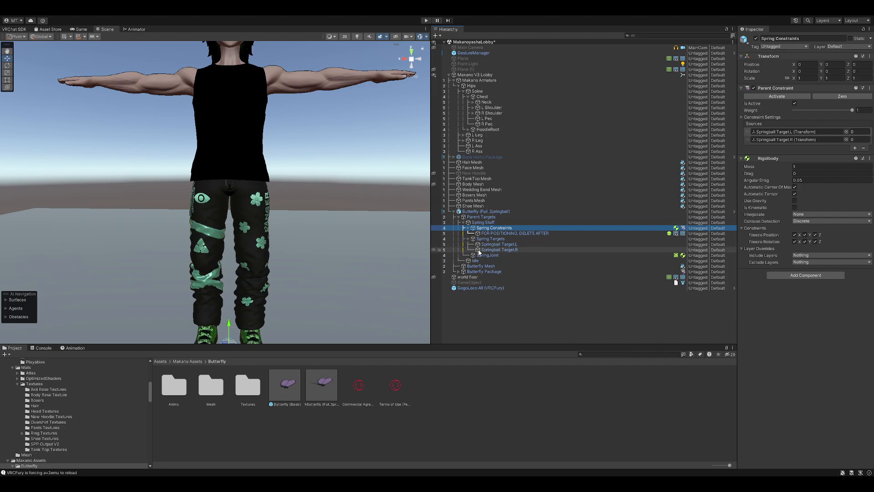
{"action": "left_click", "coordinate": [768, 132]}
{"action": "double_click", "coordinate": [768, 132]}
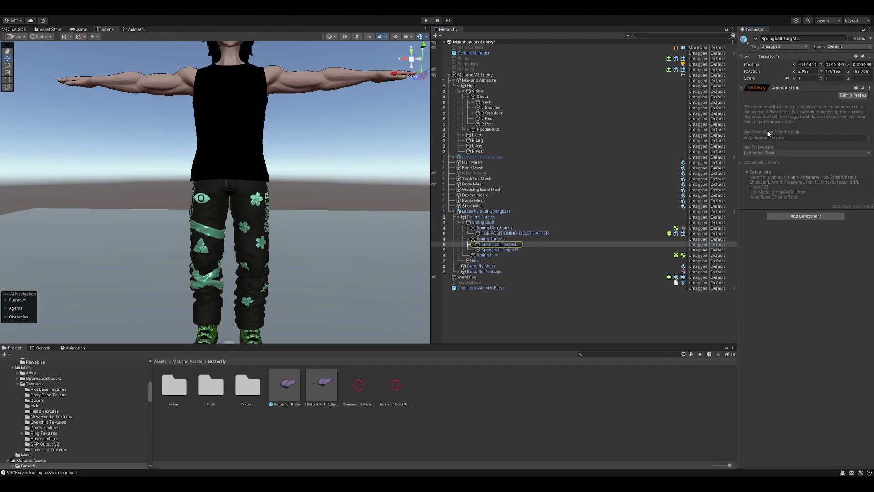
{"action": "left_click", "coordinate": [487, 229]}
{"action": "left_click", "coordinate": [791, 141]}
{"action": "left_click", "coordinate": [791, 133]}
{"action": "left_click", "coordinate": [791, 139]}
{"action": "left_click", "coordinate": [791, 132]}
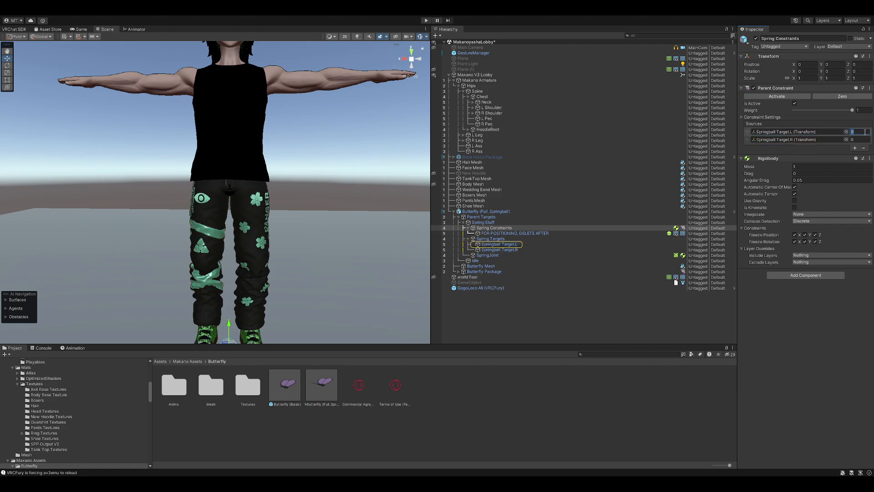
{"action": "type", "text": "1"}
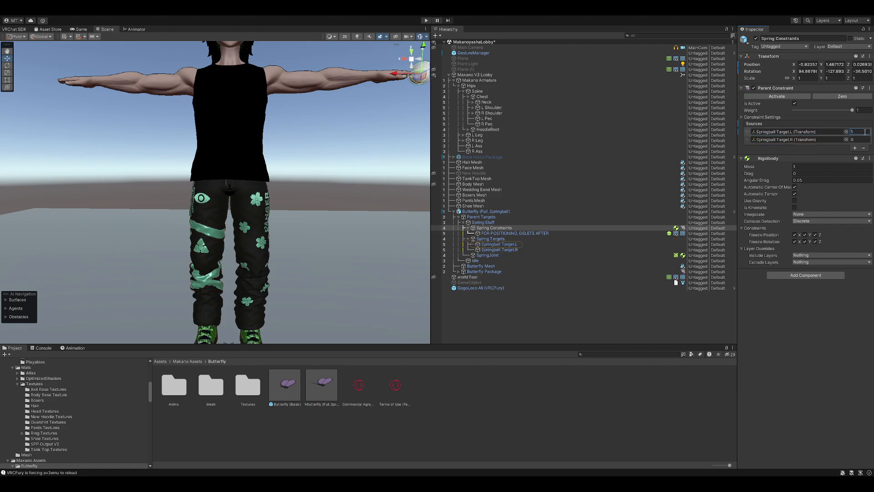
Move Springball Target.L outward from the avatar's left fingertips, to a local X of about -0.0146
{"action": "middle_click_drag", "start_coordinate": [368, 176], "coordinate": [301, 233]}
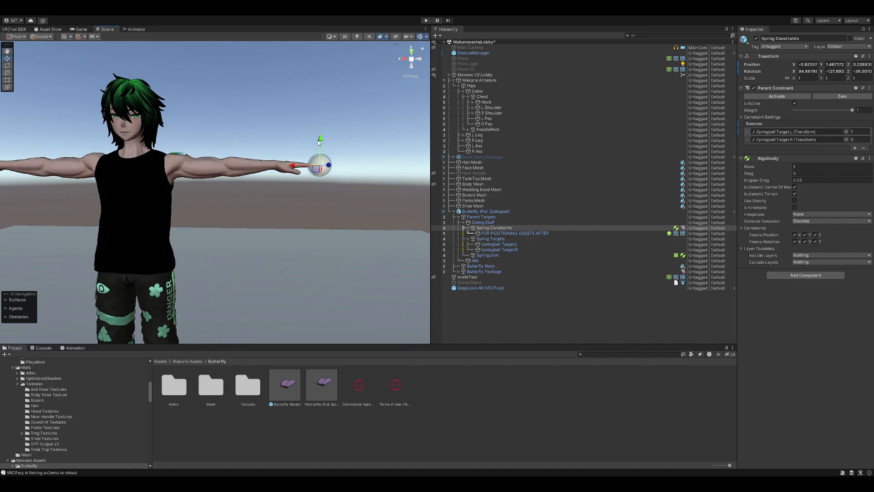
{"action": "left_click", "coordinate": [513, 246]}
{"action": "middle_click_drag", "start_coordinate": [369, 212], "coordinate": [398, 252]}
{"action": "right_click_drag", "start_coordinate": [399, 252], "coordinate": [334, 243]}
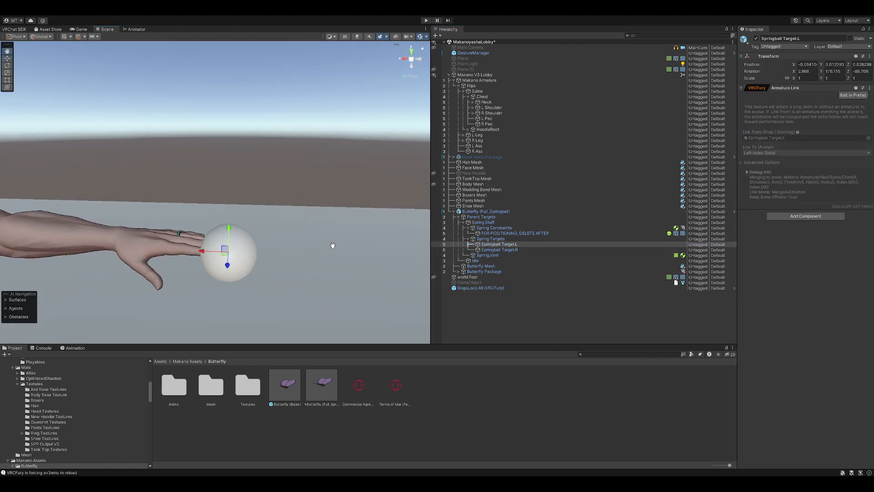
{"action": "left_click_drag", "start_coordinate": [219, 231], "coordinate": [241, 235]}
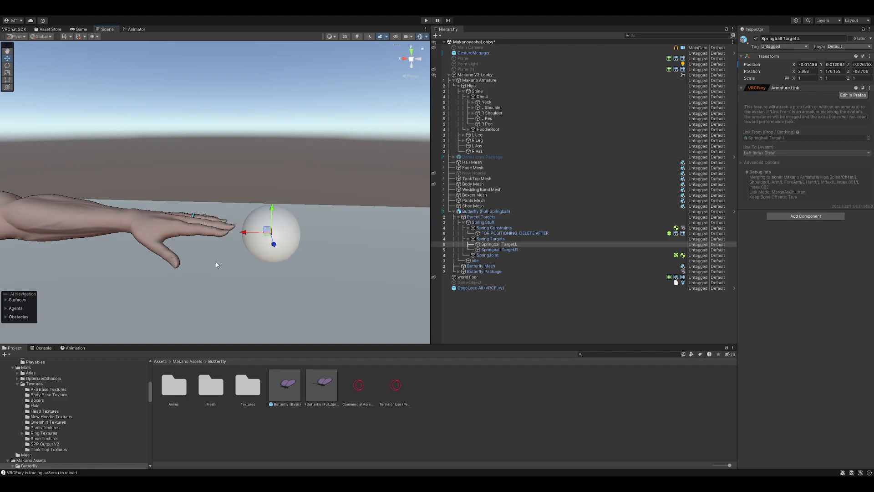
{"action": "middle_click_drag", "start_coordinate": [216, 264], "coordinate": [224, 261]}
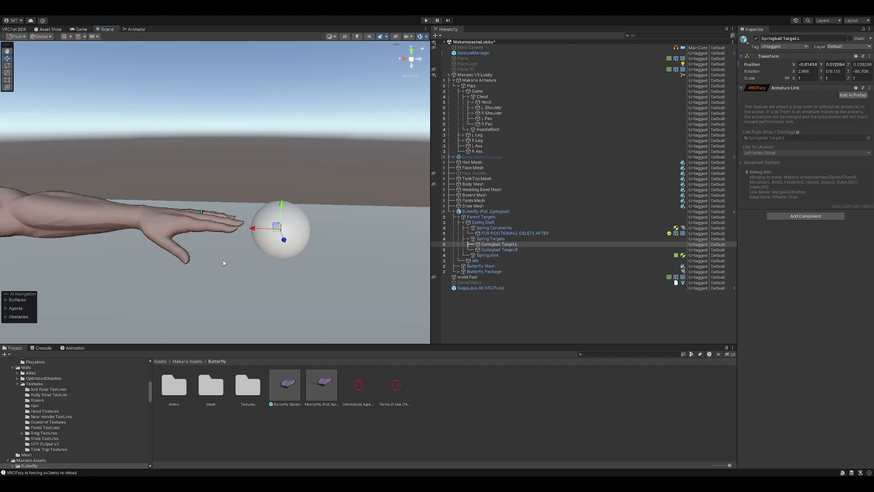
Set the Spring Constraints source weights to 1 for Springball Target.R and 0 for Springball Target.L
{"action": "left_click", "coordinate": [505, 228]}
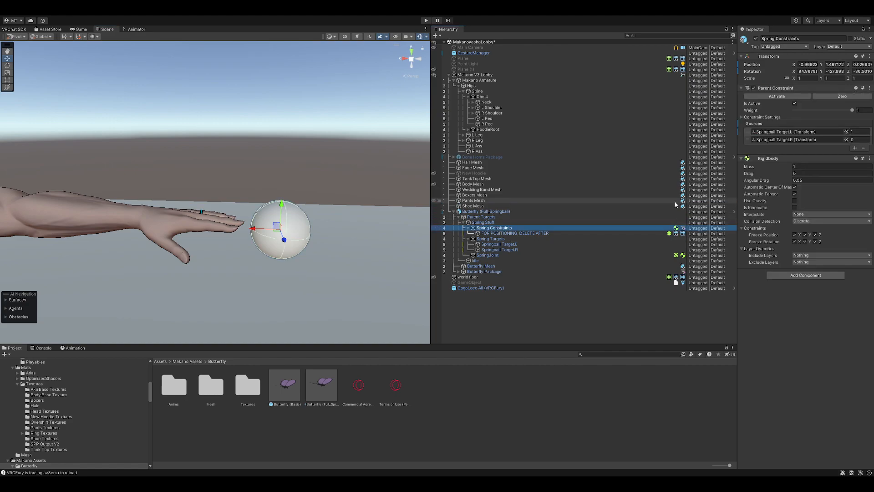
{"action": "left_click", "coordinate": [858, 138]}
{"action": "type", "text": "2"}
{"action": "key", "text": "BackSpace"}
{"action": "type", "text": "1"}
{"action": "left_click", "coordinate": [855, 134]}
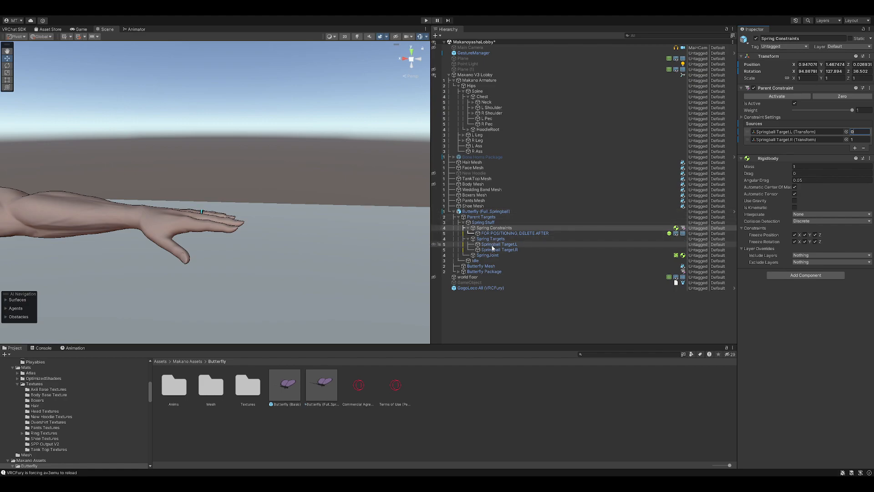
{"action": "left_click", "coordinate": [793, 140]}
Move Springball Target.R outward from the avatar's right fingertips, to a local X of about 0.0049
{"action": "left_click", "coordinate": [500, 250]}
{"action": "scroll", "coordinate": [250, 254], "scroll_direction": "down", "scroll_amount": 10}
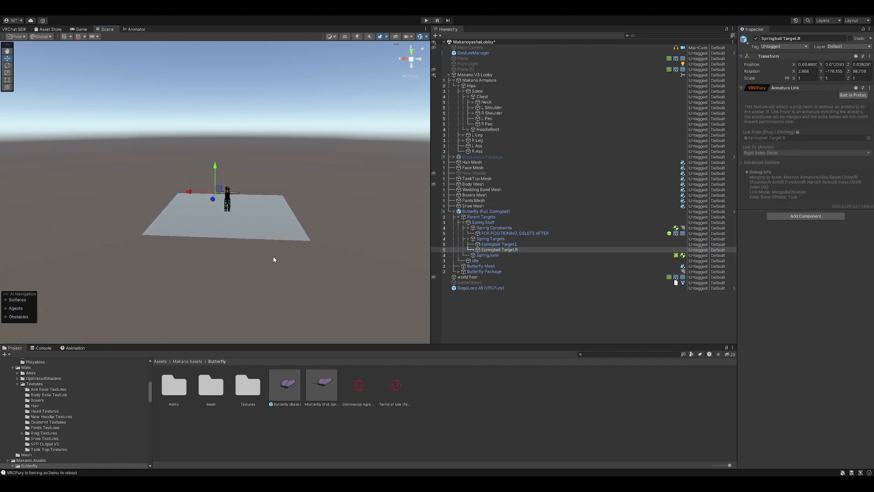
{"action": "scroll", "coordinate": [321, 249], "scroll_direction": "up", "scroll_amount": 10}
{"action": "middle_click_drag", "start_coordinate": [322, 250], "coordinate": [345, 252]}
{"action": "right_click_drag", "start_coordinate": [345, 251], "coordinate": [234, 254]}
{"action": "mouse_move", "coordinate": [234, 254]}
{"action": "middle_mouse_down"}
{"action": "mouse_move", "coordinate": [324, 247]}
{"action": "mouse_move", "coordinate": [221, 250]}
{"action": "middle_mouse_up"}
{"action": "middle_click_drag", "start_coordinate": [392, 287], "coordinate": [255, 255]}
{"action": "right_click_drag", "start_coordinate": [255, 255], "coordinate": [391, 262]}
{"action": "middle_click_drag", "start_coordinate": [236, 269], "coordinate": [358, 204]}
{"action": "left_click_drag", "start_coordinate": [213, 182], "coordinate": [192, 184]}
{"action": "scroll", "coordinate": [287, 261], "scroll_direction": "down", "scroll_amount": 8}
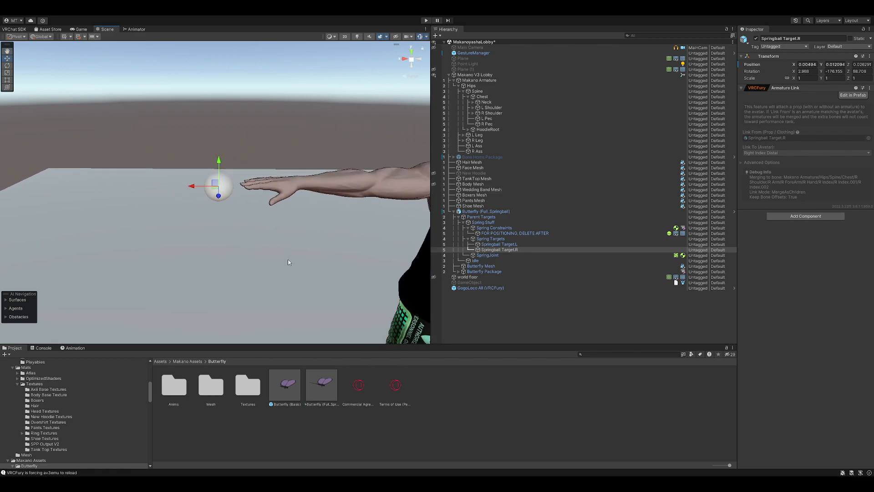
{"action": "scroll", "coordinate": [314, 269], "scroll_direction": "down", "scroll_amount": 6}
{"action": "mouse_move", "coordinate": [318, 269]}
{"action": "middle_mouse_down"}
{"action": "mouse_move", "coordinate": [226, 238]}
{"action": "mouse_move", "coordinate": [304, 248]}
{"action": "mouse_move", "coordinate": [325, 260]}
{"action": "middle_mouse_up"}
{"action": "scroll", "coordinate": [307, 251], "scroll_direction": "down", "scroll_amount": 3}
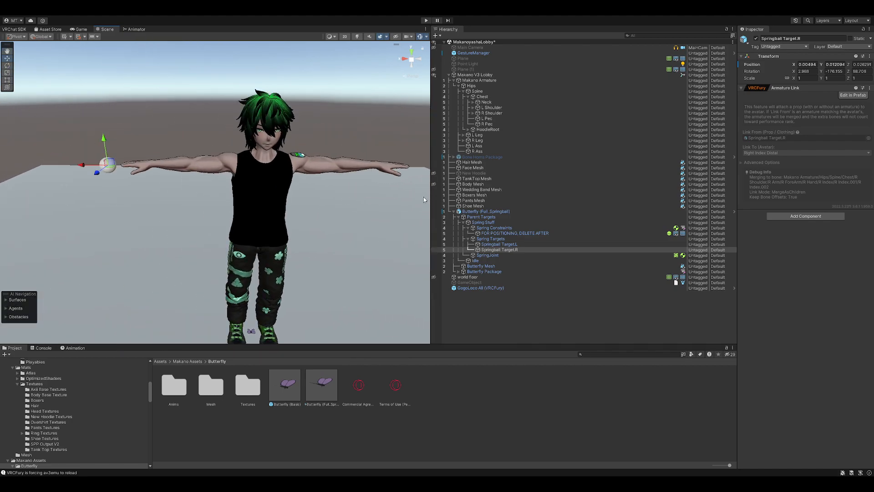
Set the Springball Target.R source weight to 0 in Spring Constraints' Parent Constraint
{"action": "left_click", "coordinate": [506, 228]}
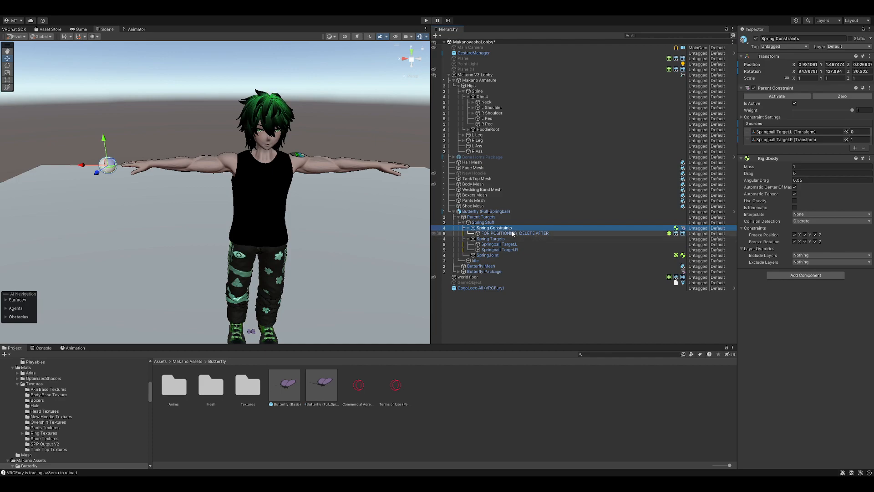
{"action": "left_click", "coordinate": [855, 140]}
{"action": "type", "text": "0"}
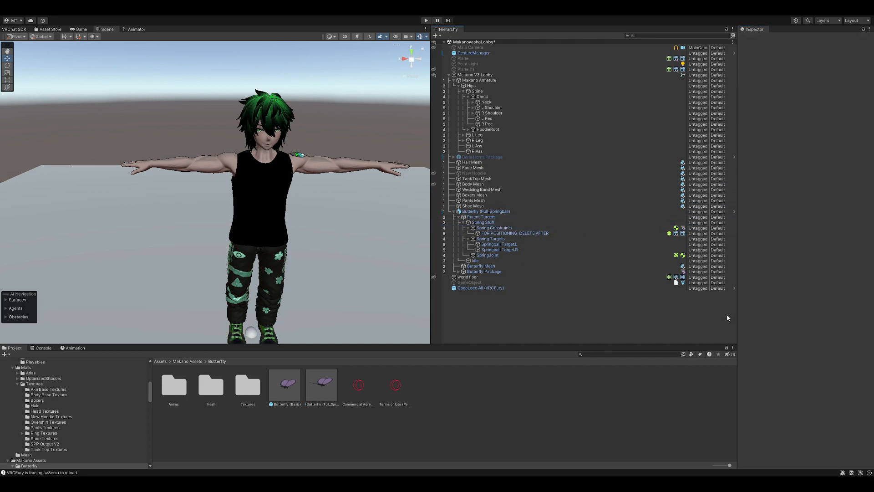
Delete the FOR POSITIONING, DELETE AFTER sphere and check the source weights on Spring Constraints and Butterfly Package
{"action": "left_click", "coordinate": [482, 234]}
{"action": "key", "text": "Delete"}
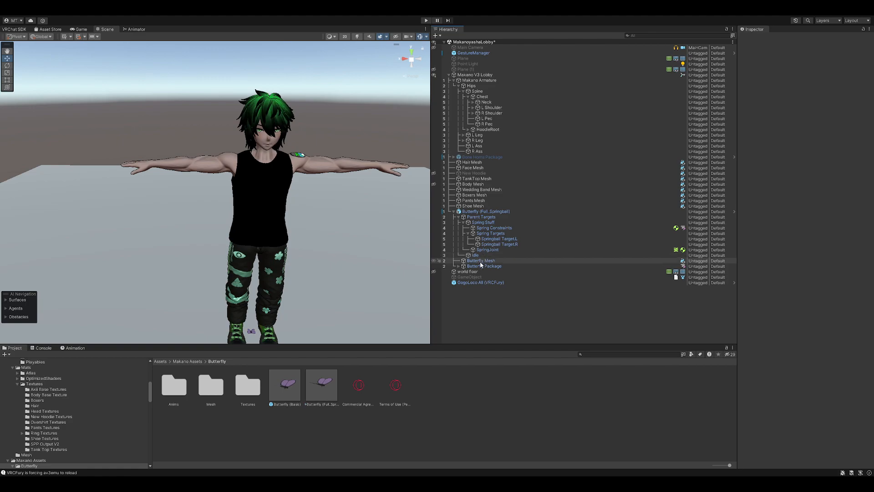
{"action": "left_click", "coordinate": [494, 228]}
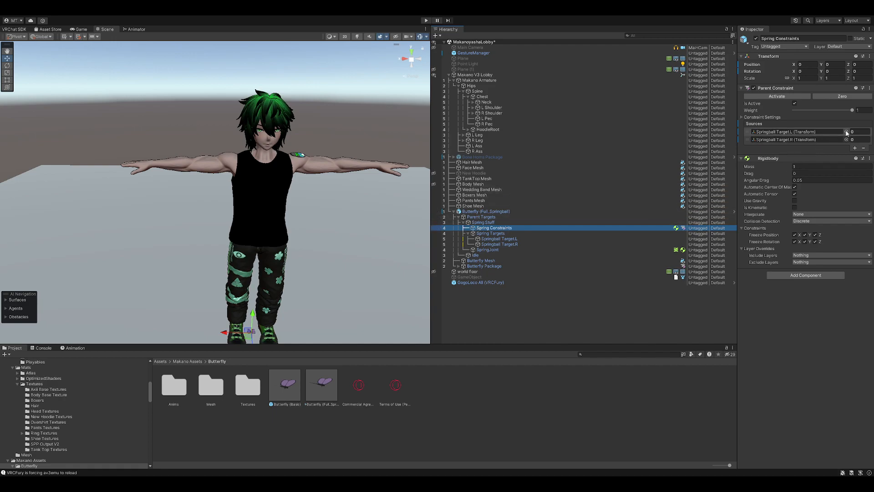
{"action": "left_click", "coordinate": [495, 266]}
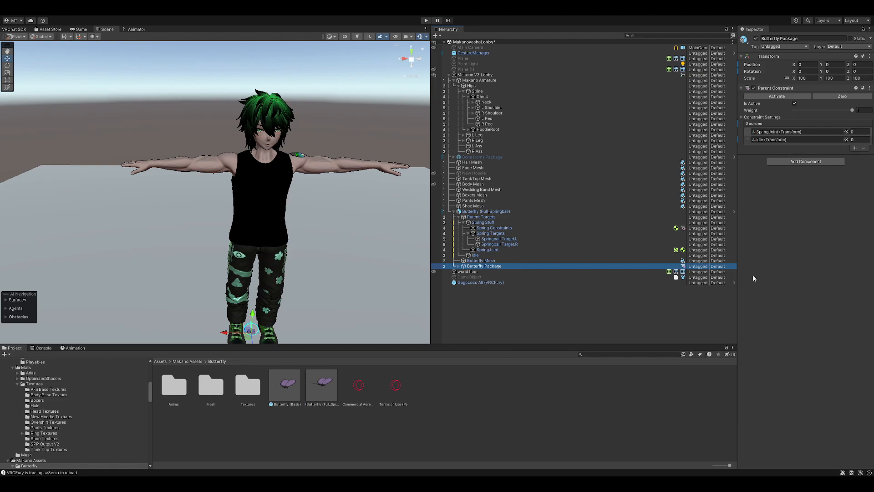
Enter play mode with GestureManager selected and show the avatar's arm and hand in the Scene view
{"action": "left_click", "coordinate": [426, 20]}
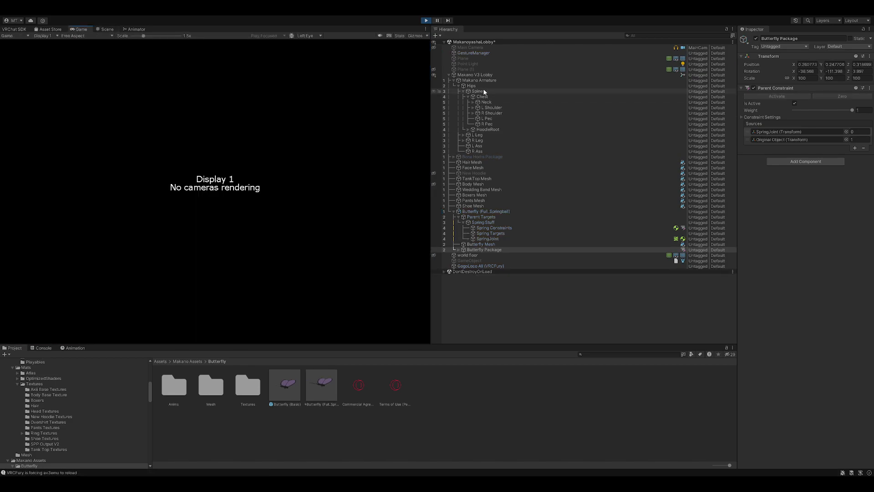
{"action": "left_click", "coordinate": [482, 53]}
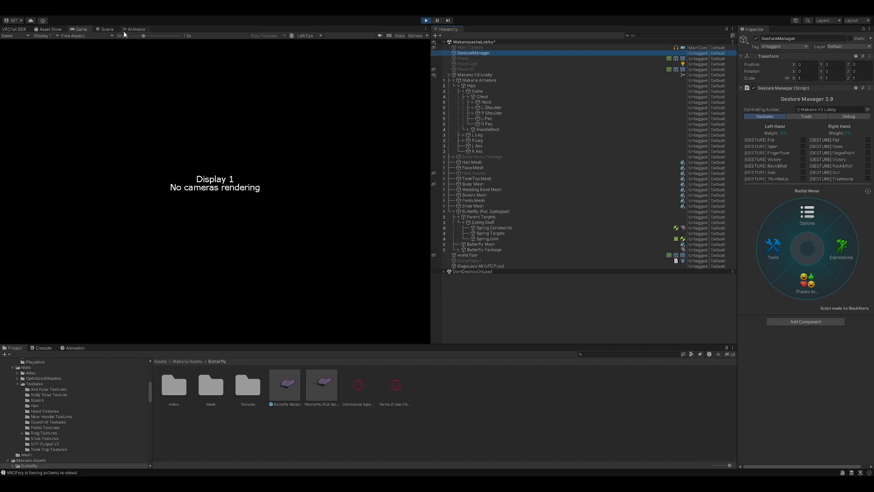
{"action": "left_click", "coordinate": [111, 30]}
{"action": "middle_click_drag", "start_coordinate": [306, 210], "coordinate": [265, 182]}
{"action": "left_click_drag", "start_coordinate": [261, 193], "coordinate": [326, 211], "text": "alt"}
{"action": "middle_click_drag", "start_coordinate": [192, 223], "coordinate": [242, 196]}
{"action": "scroll", "coordinate": [296, 239], "scroll_direction": "up", "scroll_amount": 2}
{"action": "right_click_drag", "start_coordinate": [243, 196], "coordinate": [309, 201]}
{"action": "middle_click_drag", "start_coordinate": [200, 200], "coordinate": [289, 193]}
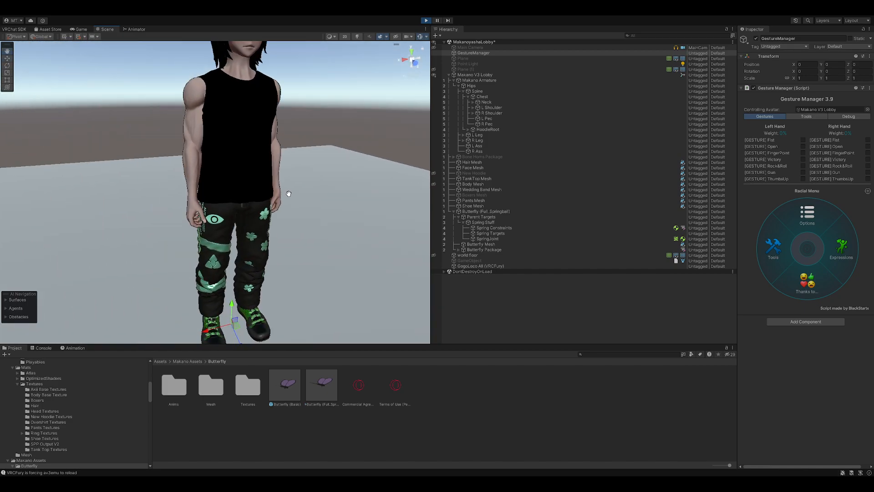
Toggle the butterfly on from its radial expressions menu, inspect it on the hand, and open its Submenu
{"action": "left_click", "coordinate": [817, 258]}
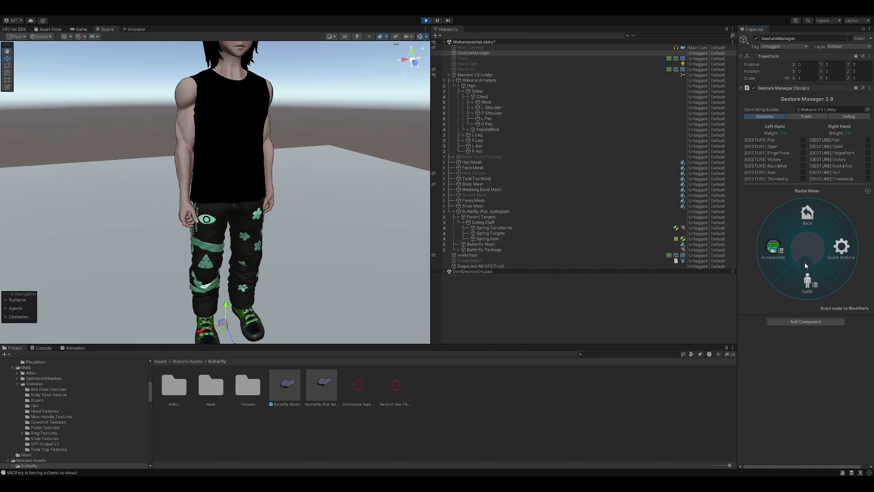
{"action": "left_click", "coordinate": [792, 263]}
{"action": "left_click", "coordinate": [789, 264]}
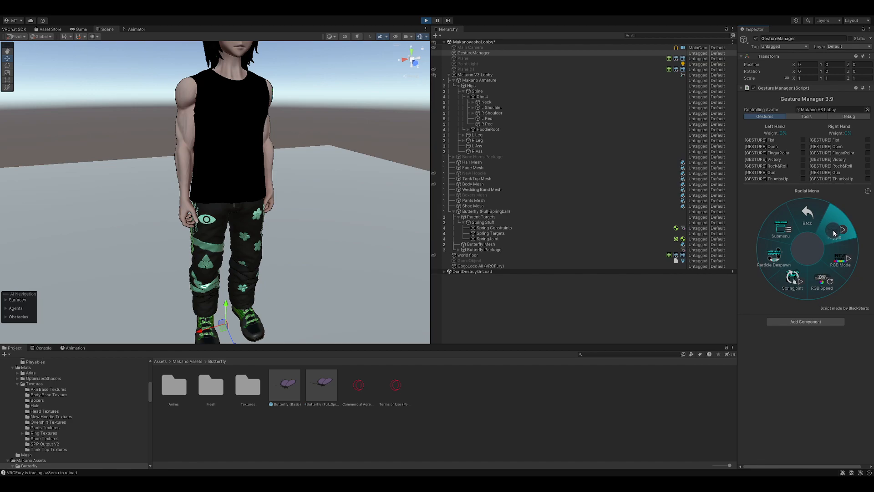
{"action": "right_click_drag", "start_coordinate": [278, 260], "coordinate": [298, 231]}
{"action": "key", "text": "w"}
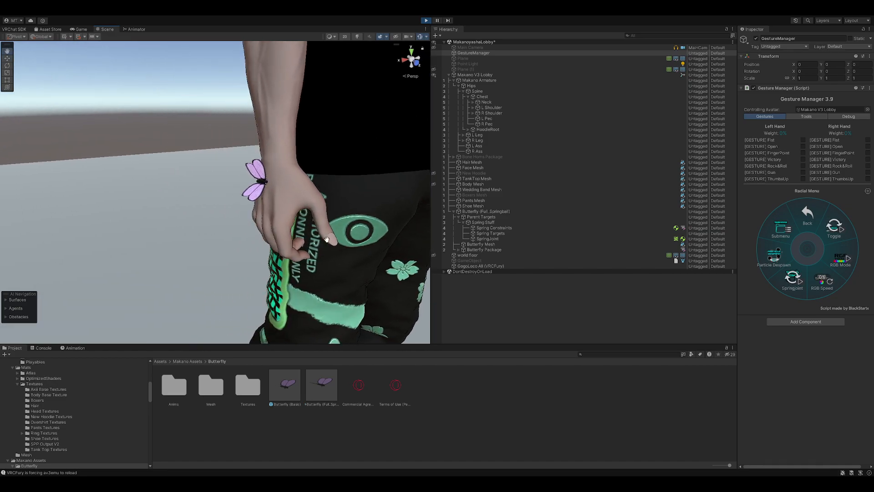
{"action": "left_click", "coordinate": [829, 261]}
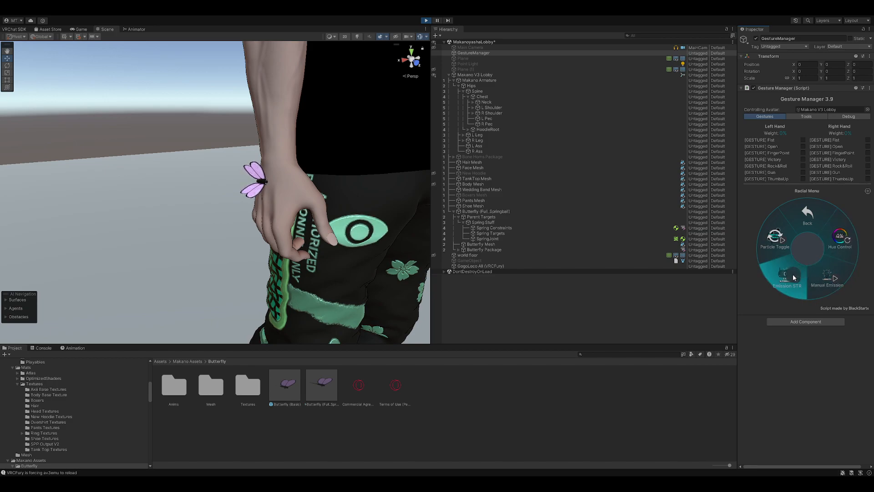
Switch the Particle Toggle in the butterfly's Submenu and return to the main butterfly menu
{"action": "left_click", "coordinate": [770, 239]}
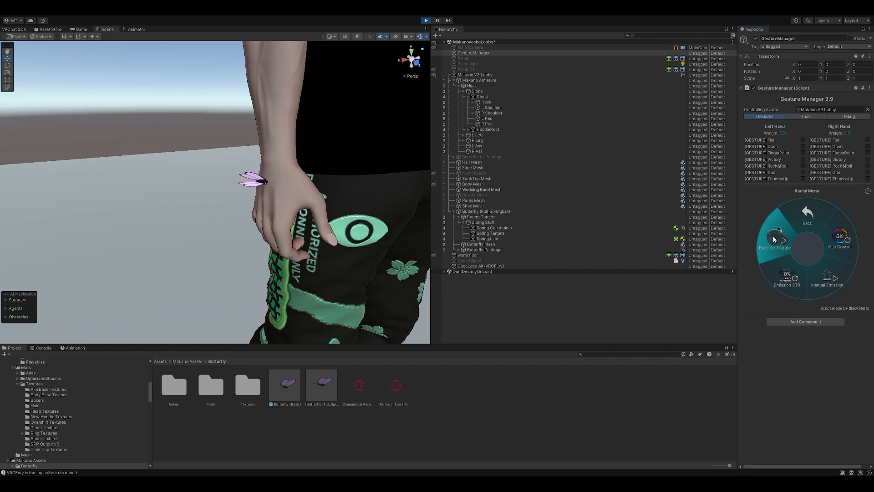
{"action": "left_click", "coordinate": [801, 221]}
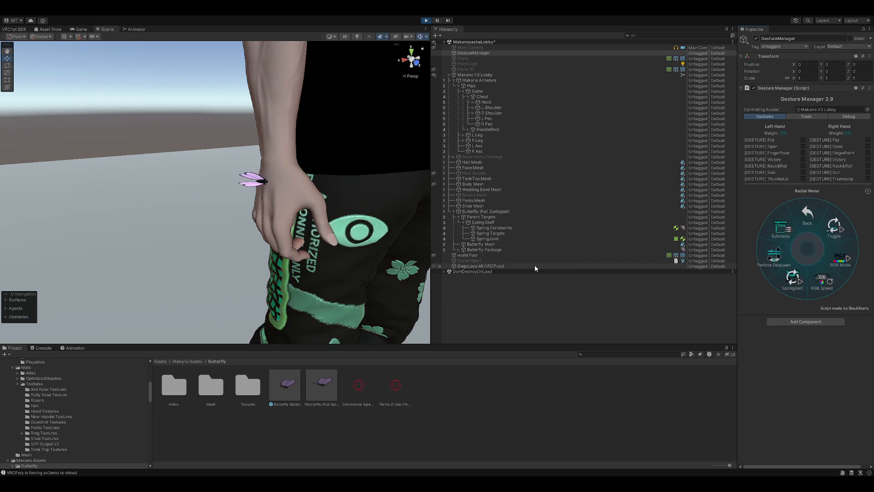
Activate the left-hand FingerPoint gesture and inspect the butterfly springball beside the avatar's left hand
{"action": "scroll", "coordinate": [369, 274], "scroll_direction": "down", "scroll_amount": 5}
{"action": "left_click_drag", "start_coordinate": [369, 274], "coordinate": [313, 257], "text": "alt"}
{"action": "left_click_drag", "start_coordinate": [322, 256], "coordinate": [364, 262], "text": "alt"}
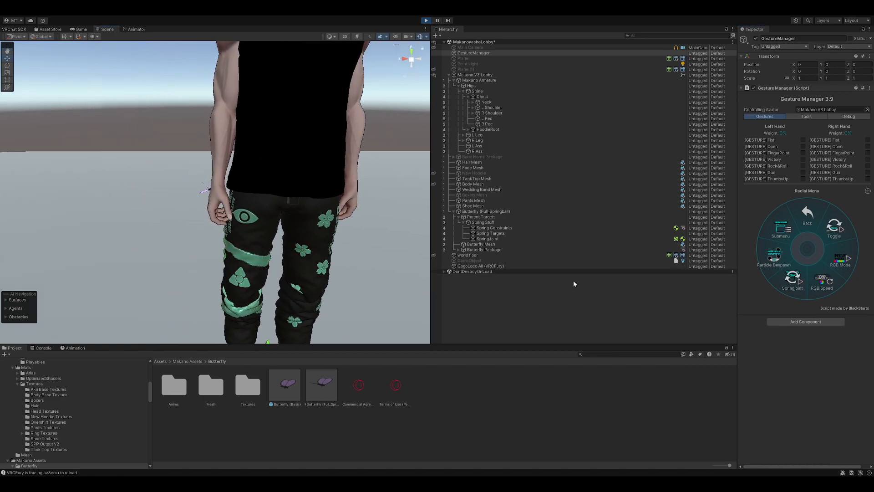
{"action": "left_click", "coordinate": [803, 152]}
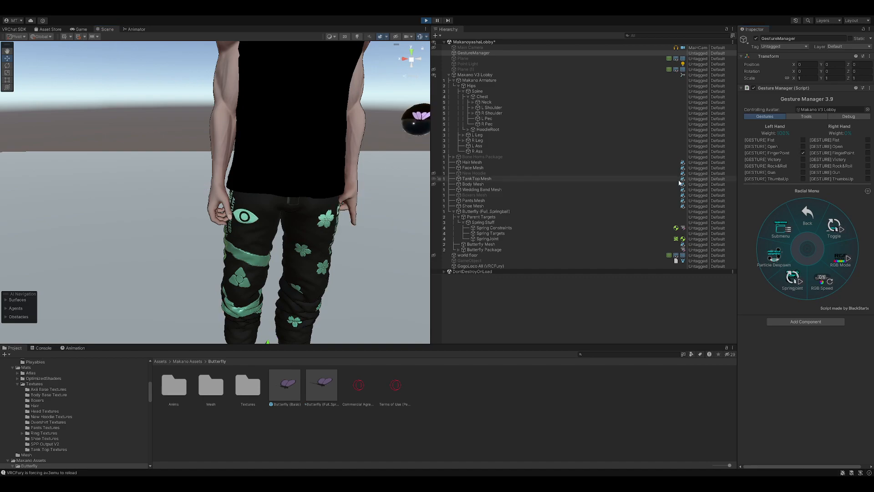
{"action": "right_click_drag", "start_coordinate": [364, 216], "coordinate": [201, 209]}
{"action": "middle_click_drag", "start_coordinate": [400, 218], "coordinate": [270, 197]}
{"action": "scroll", "coordinate": [276, 210], "scroll_direction": "up", "scroll_amount": 6}
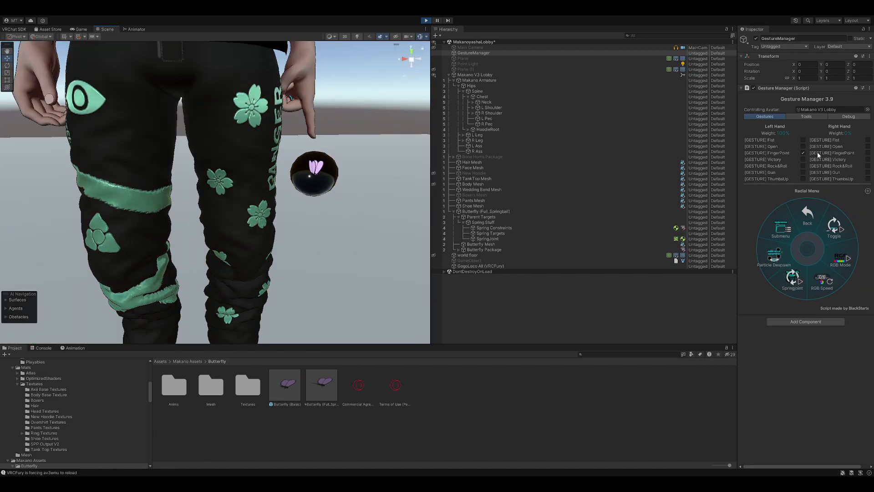
Switch the FingerPoint gesture from the left hand to the right hand and inspect the butterfly springball there
{"action": "left_click", "coordinate": [867, 153]}
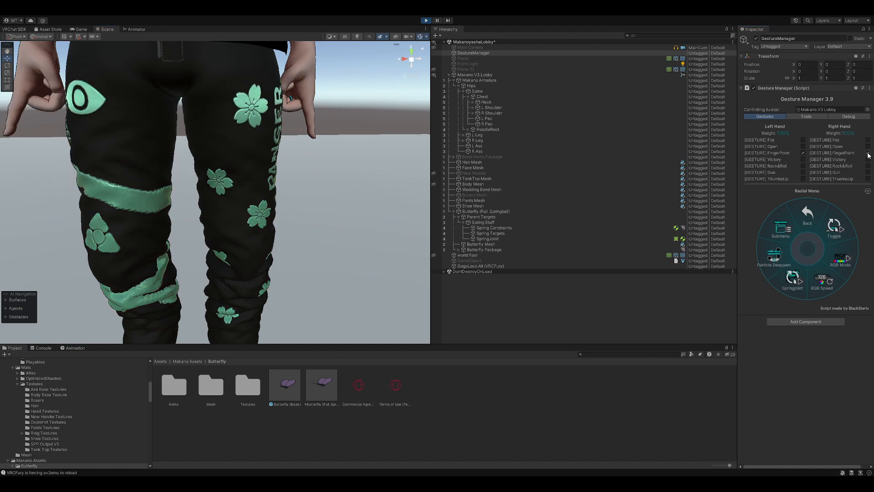
{"action": "left_click", "coordinate": [803, 153]}
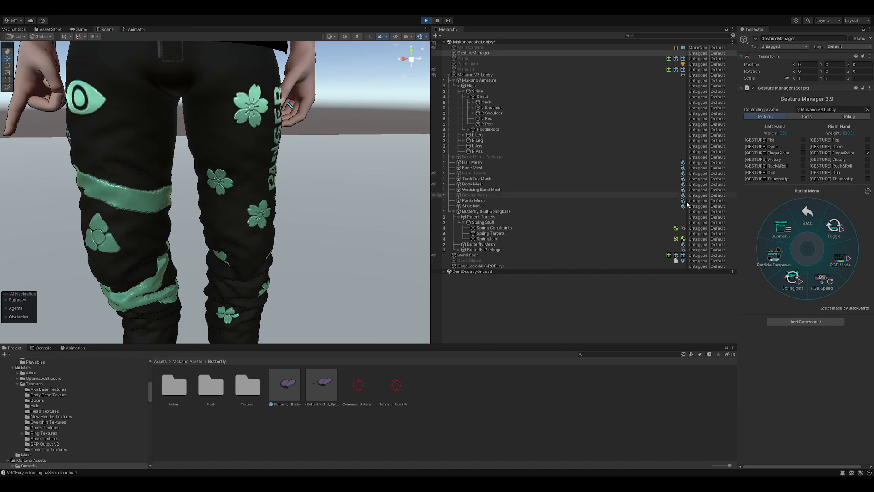
{"action": "scroll", "coordinate": [238, 222], "scroll_direction": "down", "scroll_amount": 5}
{"action": "middle_click_drag", "start_coordinate": [137, 215], "coordinate": [267, 225]}
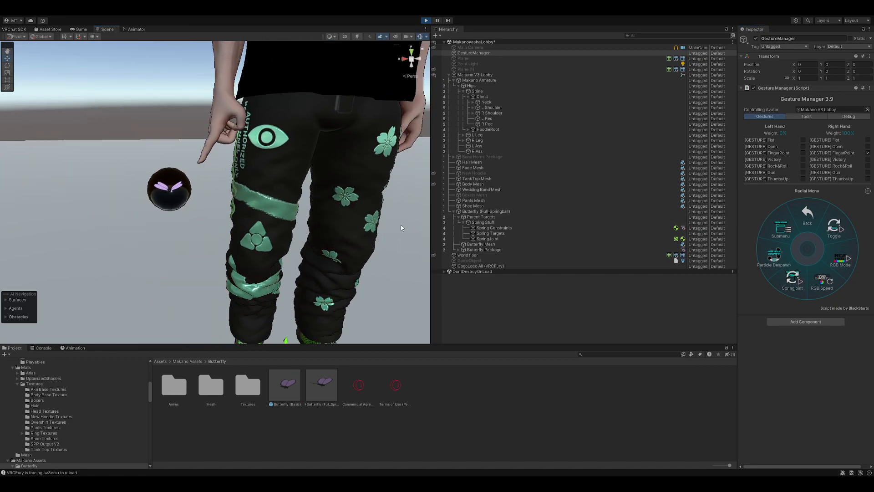
{"action": "scroll", "coordinate": [402, 224], "scroll_direction": "down", "scroll_amount": 5}
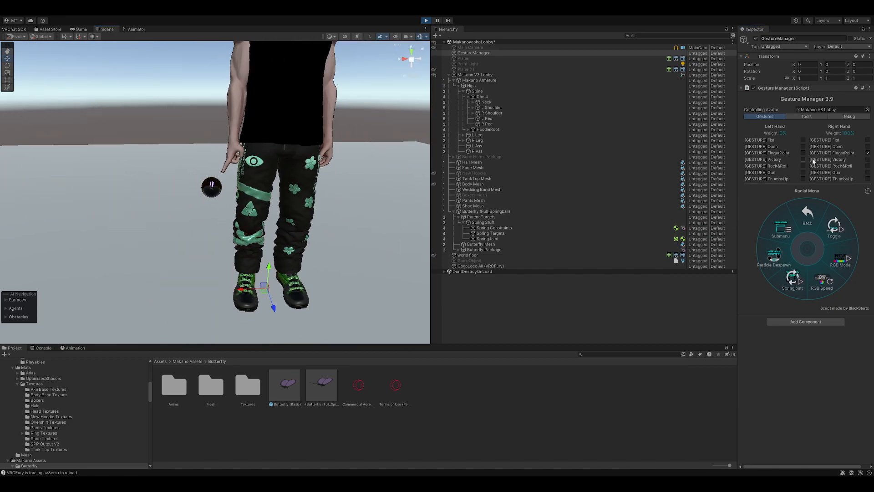
Alternate the right hand between Fist and FingerPoint, ending on Fist, to spawn butterfly particles
{"action": "left_click", "coordinate": [867, 141]}
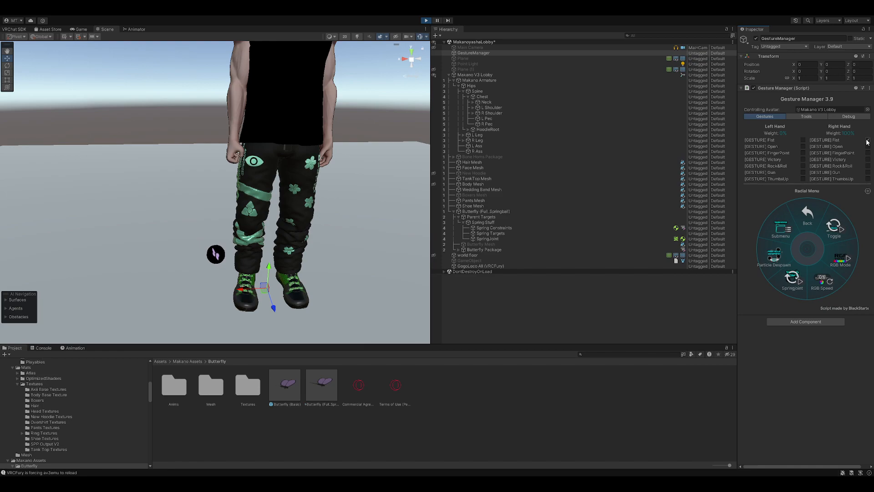
{"action": "left_click", "coordinate": [866, 154]}
{"action": "left_click", "coordinate": [868, 141]}
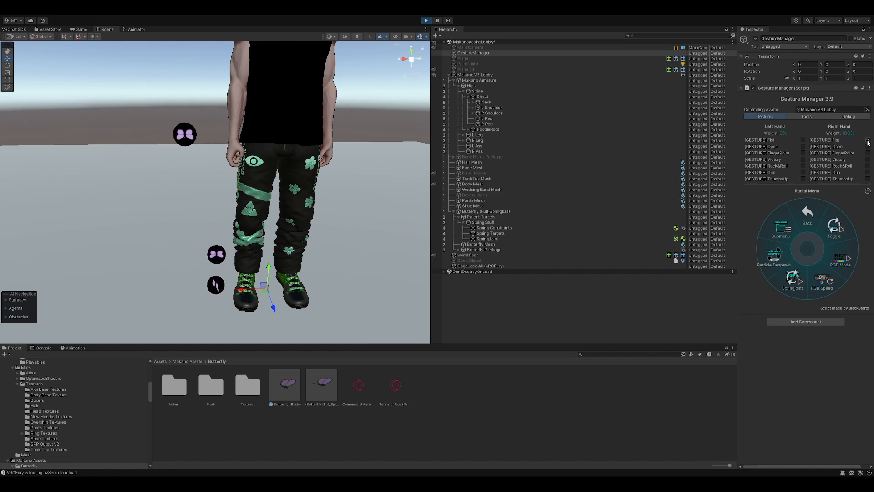
Alternate the left hand between FingerPoint and Fist to spawn more particles, ending with Fist active on both hands
{"action": "left_click", "coordinate": [803, 153]}
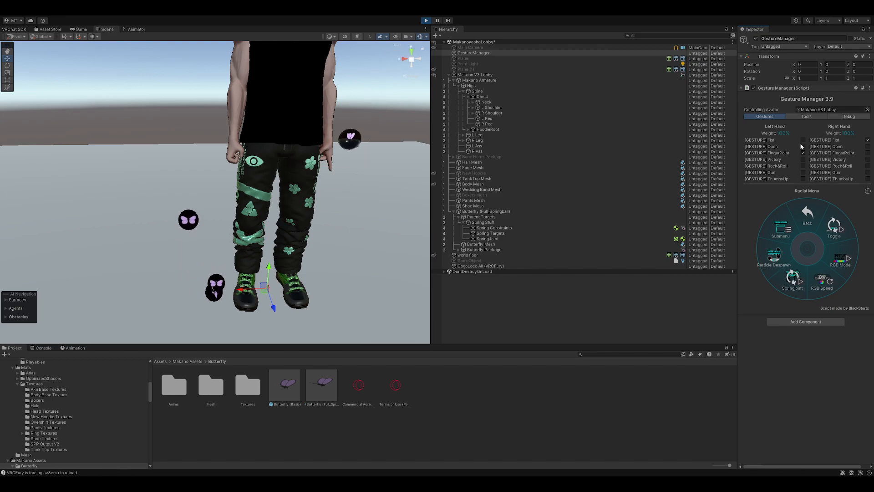
{"action": "left_click", "coordinate": [802, 140]}
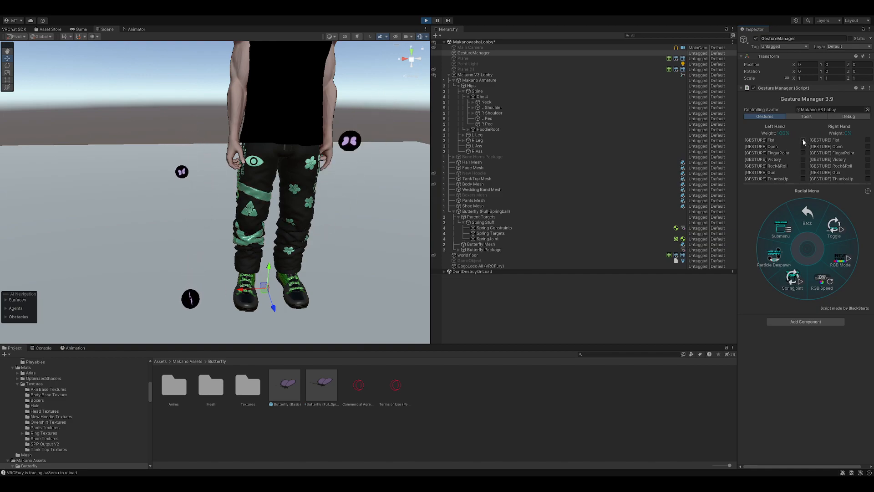
{"action": "left_click", "coordinate": [802, 153]}
{"action": "left_click", "coordinate": [803, 140]}
{"action": "left_click", "coordinate": [868, 140]}
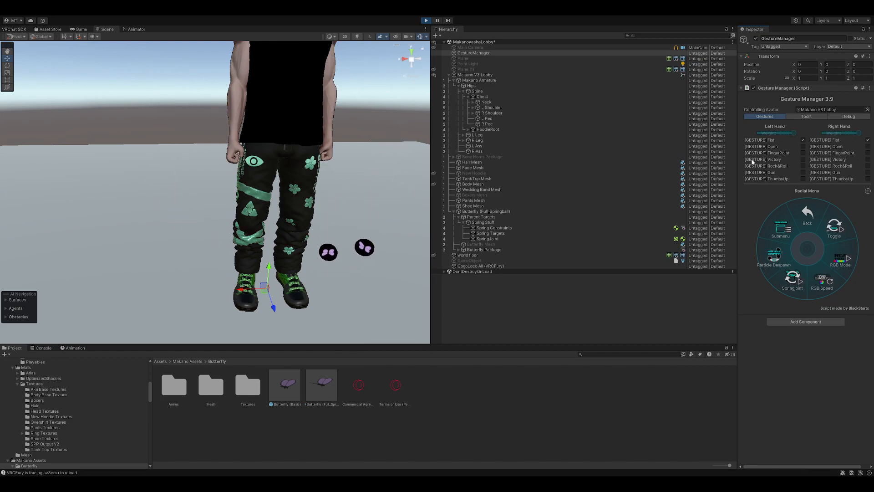
Clear the gestures on both hands and check the butterfly's idle position at the avatar's right hand
{"action": "scroll", "coordinate": [358, 217], "scroll_direction": "down", "scroll_amount": 5}
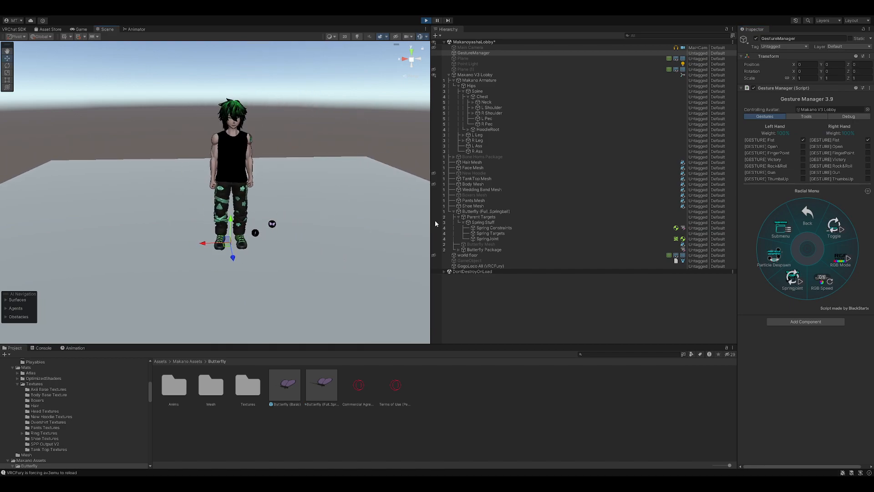
{"action": "left_click", "coordinate": [802, 140]}
{"action": "left_click", "coordinate": [802, 152]}
{"action": "left_click", "coordinate": [802, 152]}
{"action": "scroll", "coordinate": [259, 238], "scroll_direction": "up", "scroll_amount": 8}
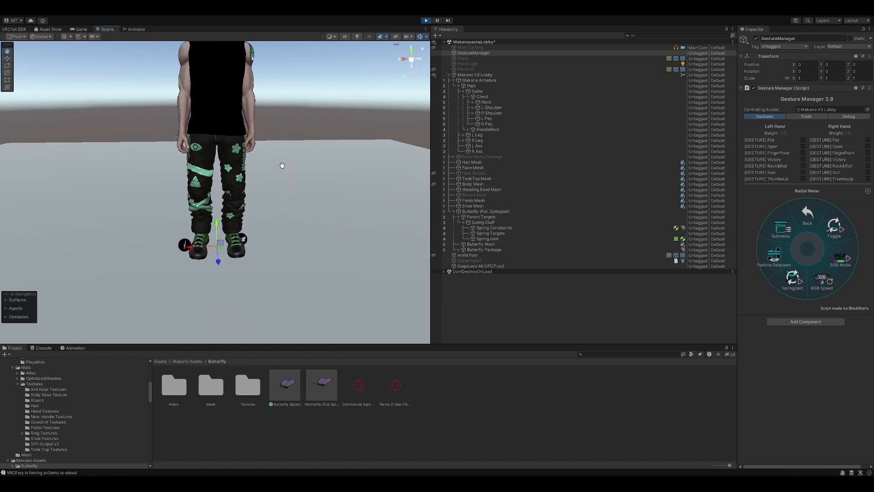
{"action": "scroll", "coordinate": [282, 165], "scroll_direction": "up", "scroll_amount": 8}
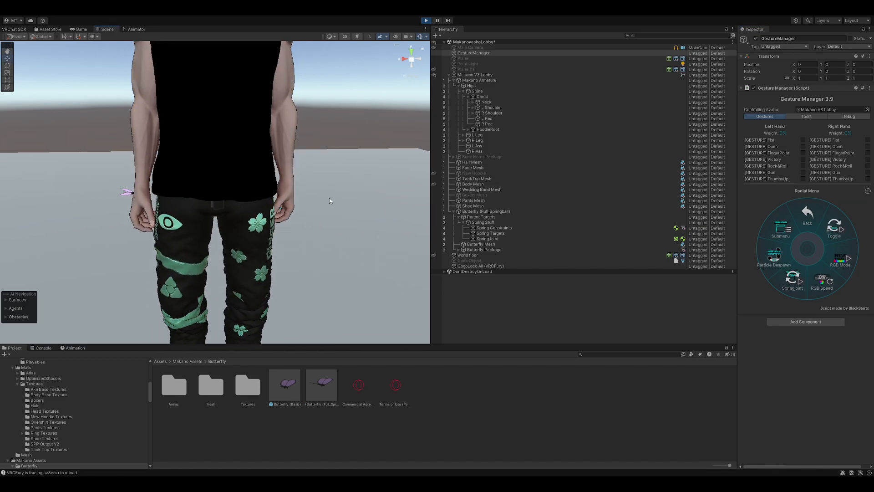
{"action": "middle_click_drag", "start_coordinate": [323, 202], "coordinate": [304, 186]}
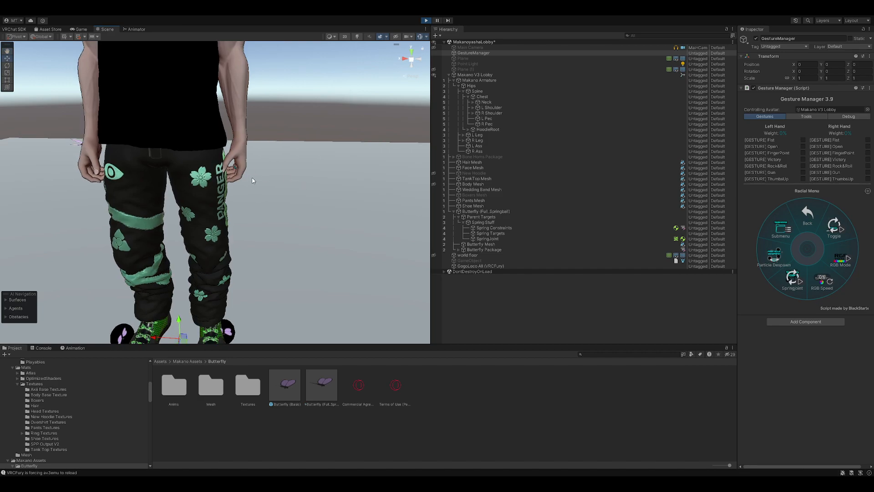
Test the left-hand FingerPoint gesture once more, release it, and inspect the butterfly on the right wrist
{"action": "left_click", "coordinate": [804, 153]}
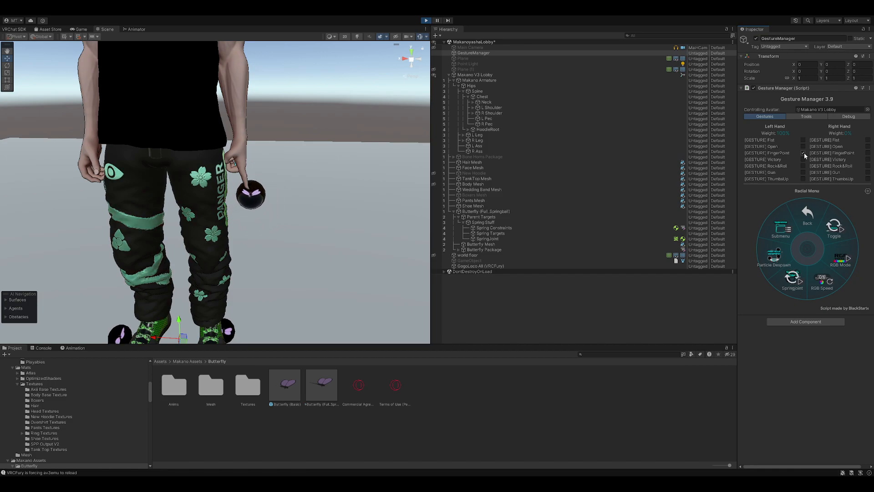
{"action": "left_click", "coordinate": [803, 153]}
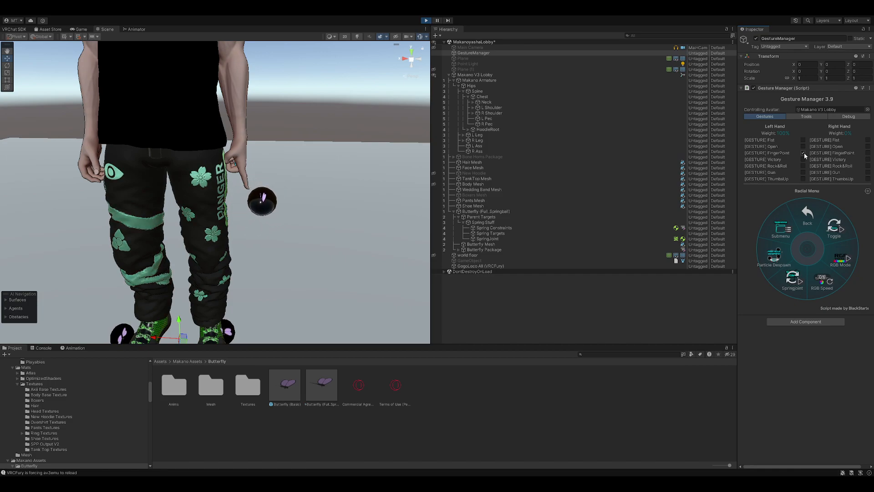
{"action": "left_click_drag", "start_coordinate": [187, 213], "coordinate": [174, 172], "text": "alt"}
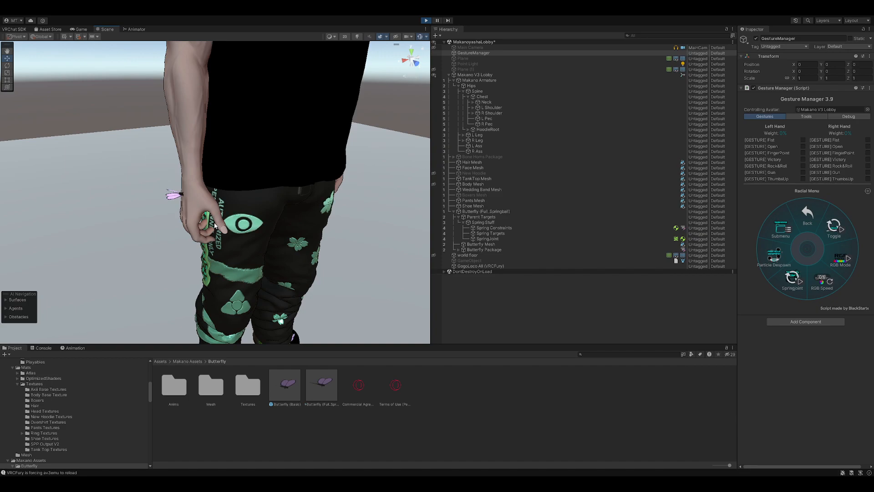
Use Particle Despawn to clear the spawned butterfly particles and check the area around the avatar's feet
{"action": "scroll", "coordinate": [216, 224], "scroll_direction": "down", "scroll_amount": 6}
{"action": "right_click_drag", "start_coordinate": [230, 193], "coordinate": [228, 169]}
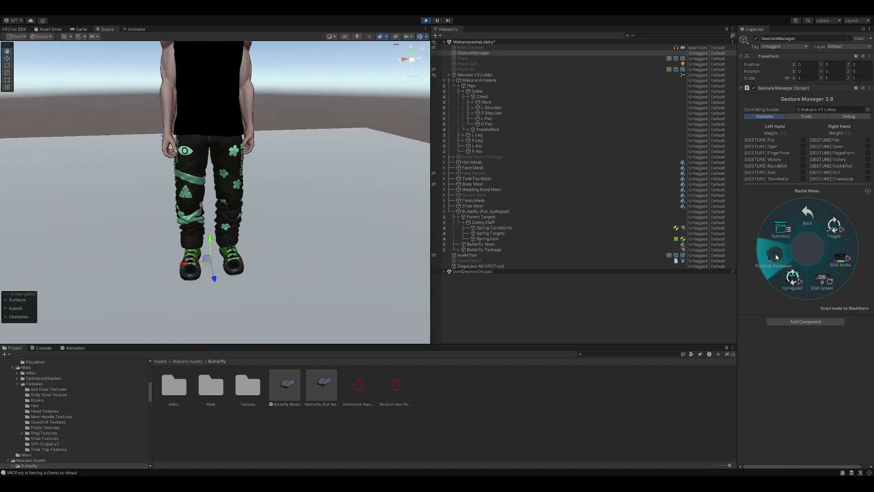
{"action": "middle_click_drag", "start_coordinate": [265, 196], "coordinate": [287, 208]}
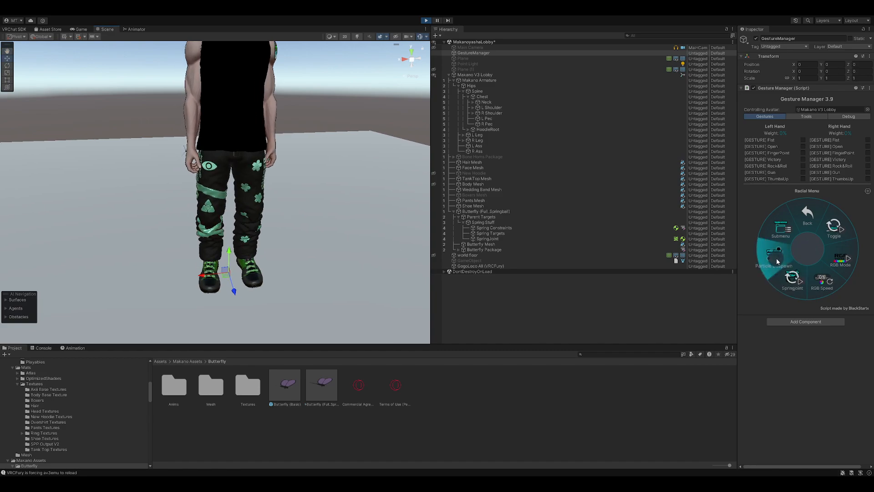